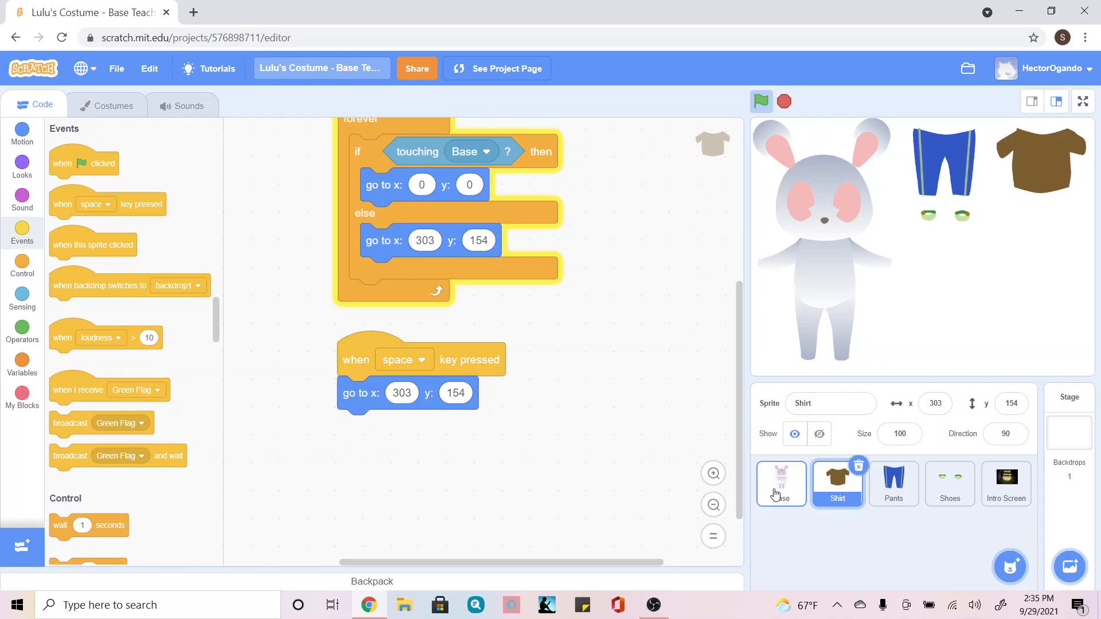
# - Duplicate the Astria costume of the Base sprite
pyautogui.click(775, 494)
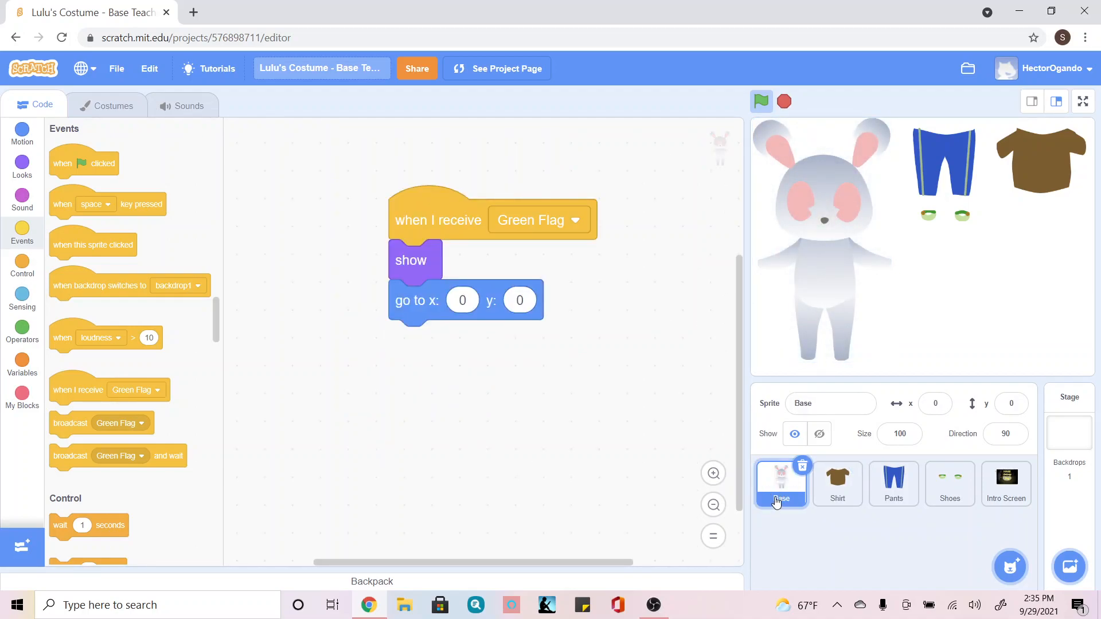
pyautogui.click(100, 108)
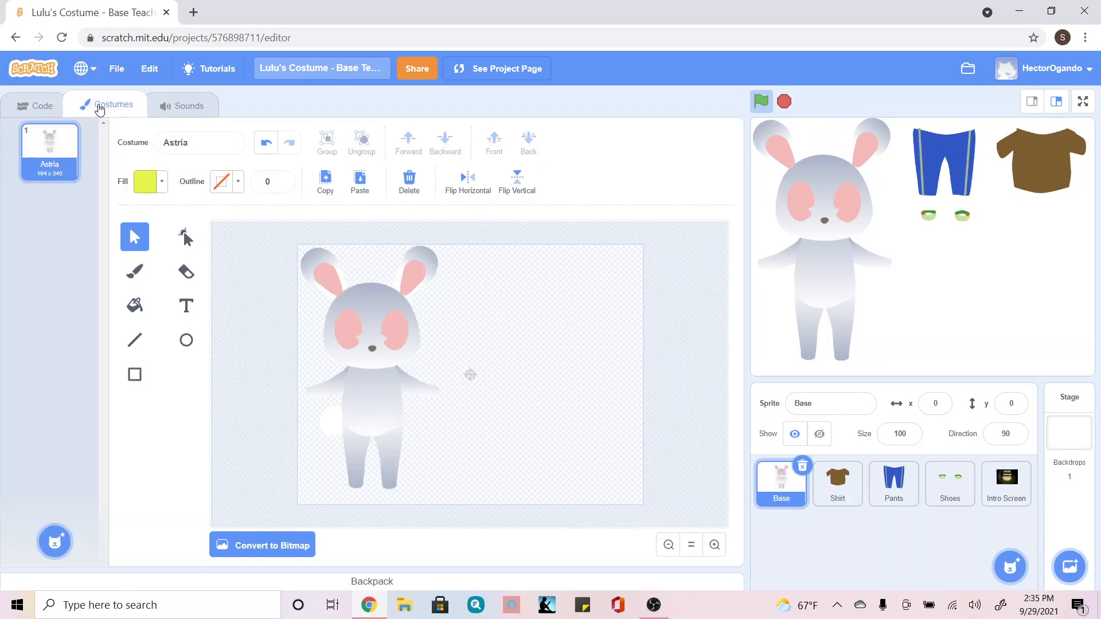
pyautogui.rightClick(51, 159)
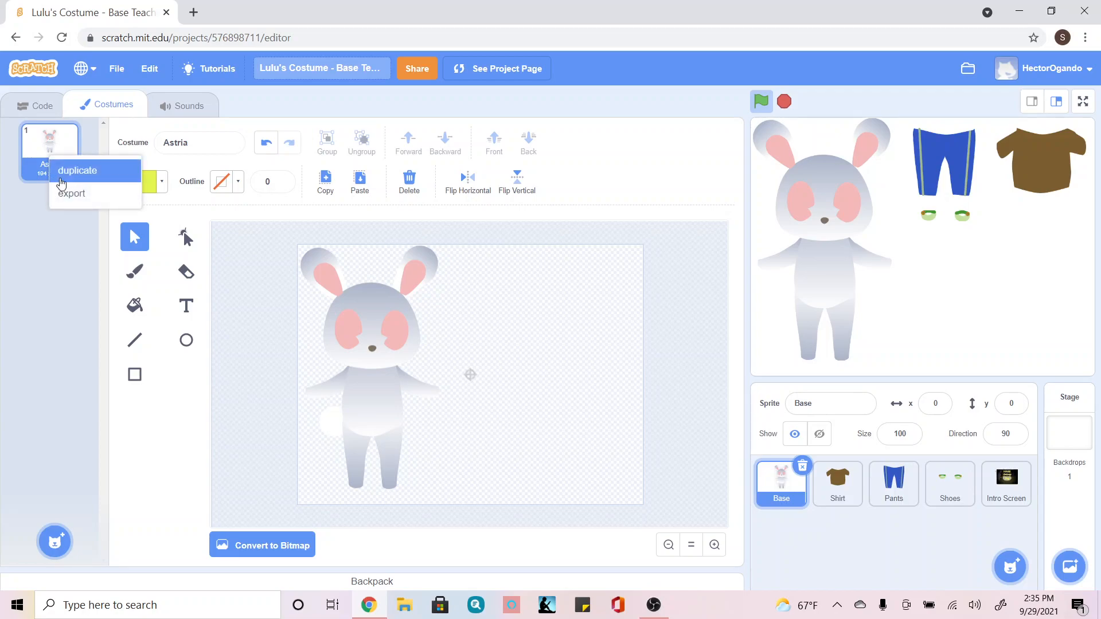
pyautogui.click(61, 180)
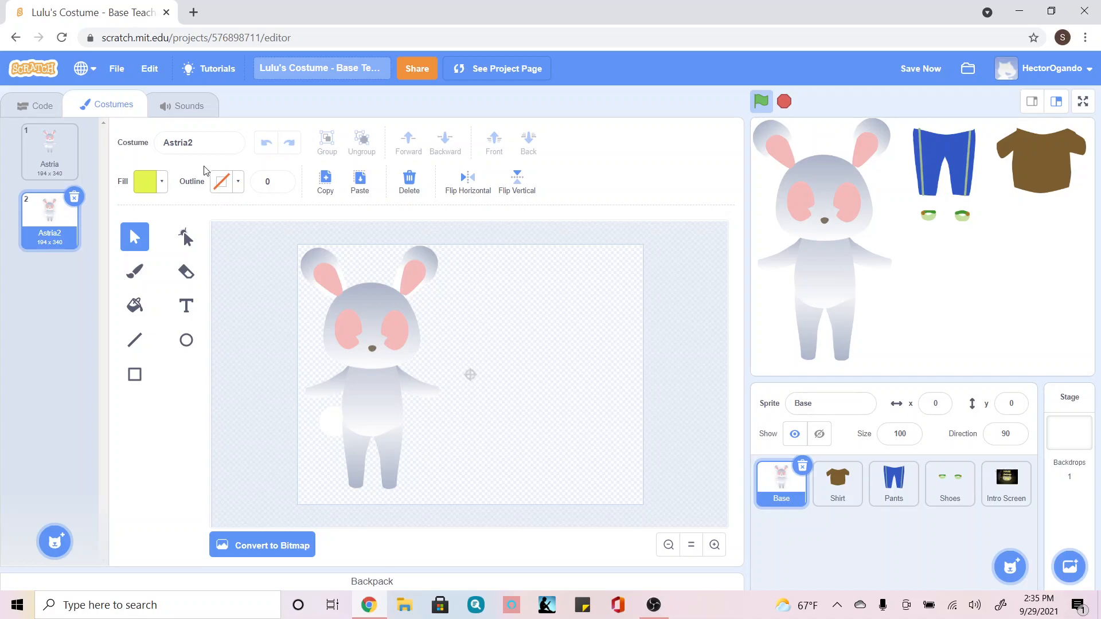
# - Rename the duplicated costume coco and the original Astria costume lulu
pyautogui.click(196, 140)
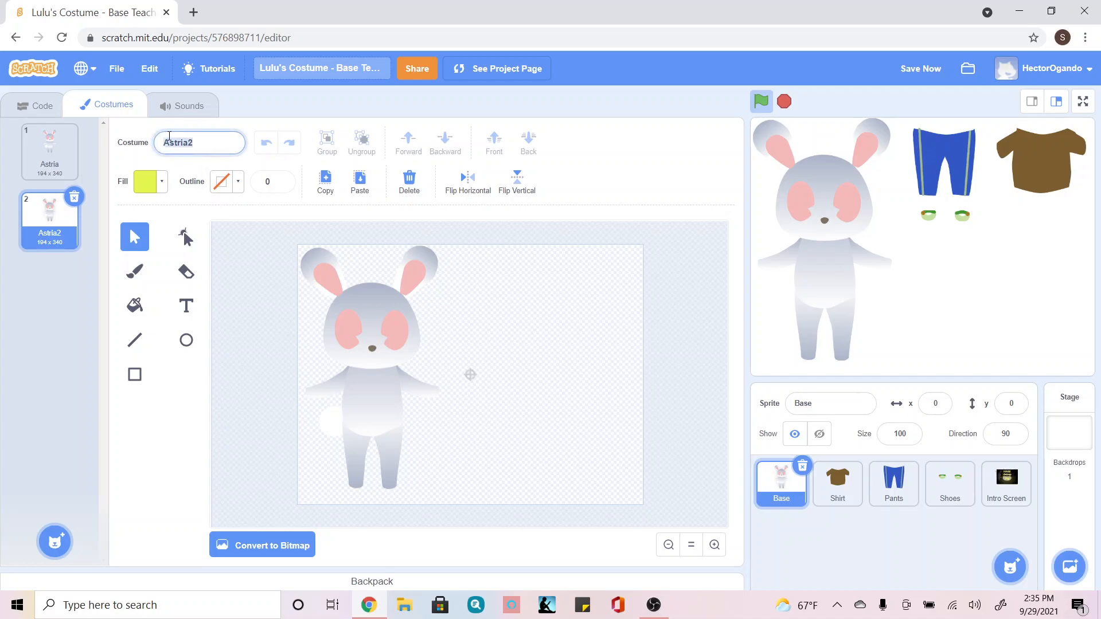
pyautogui.press('BackSpace')
pyautogui.click(50, 150)
pyautogui.click(167, 142)
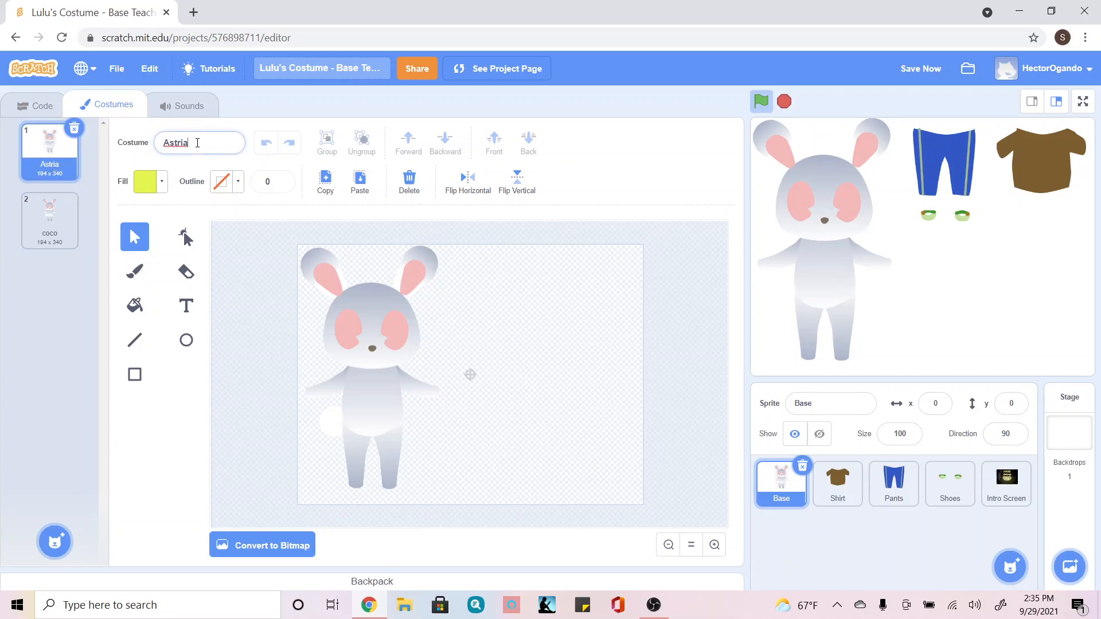
pyautogui.write('lulu')
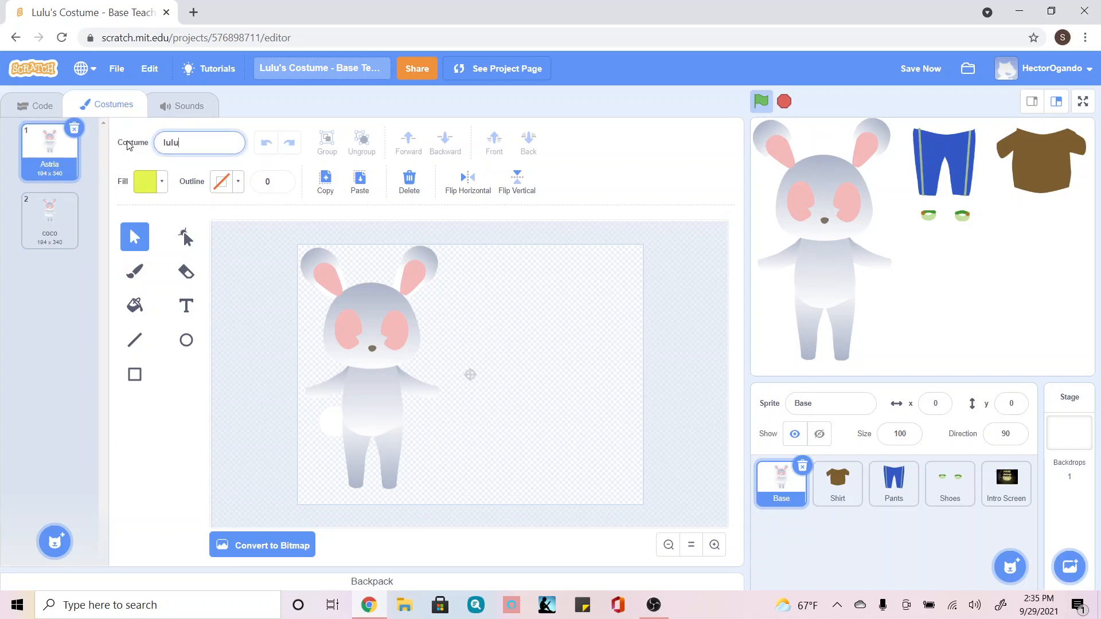
# - Delete the two bunny ears and the round white tail from the coco costume
pyautogui.click(46, 223)
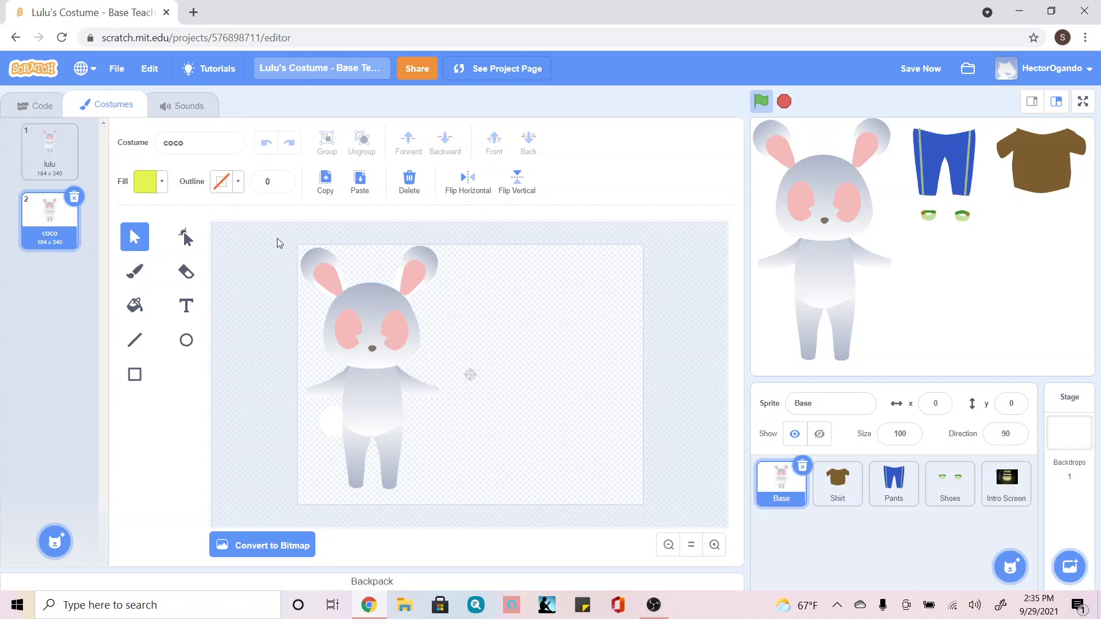
pyautogui.moveTo(463, 280); pyautogui.dragTo(463, 280)
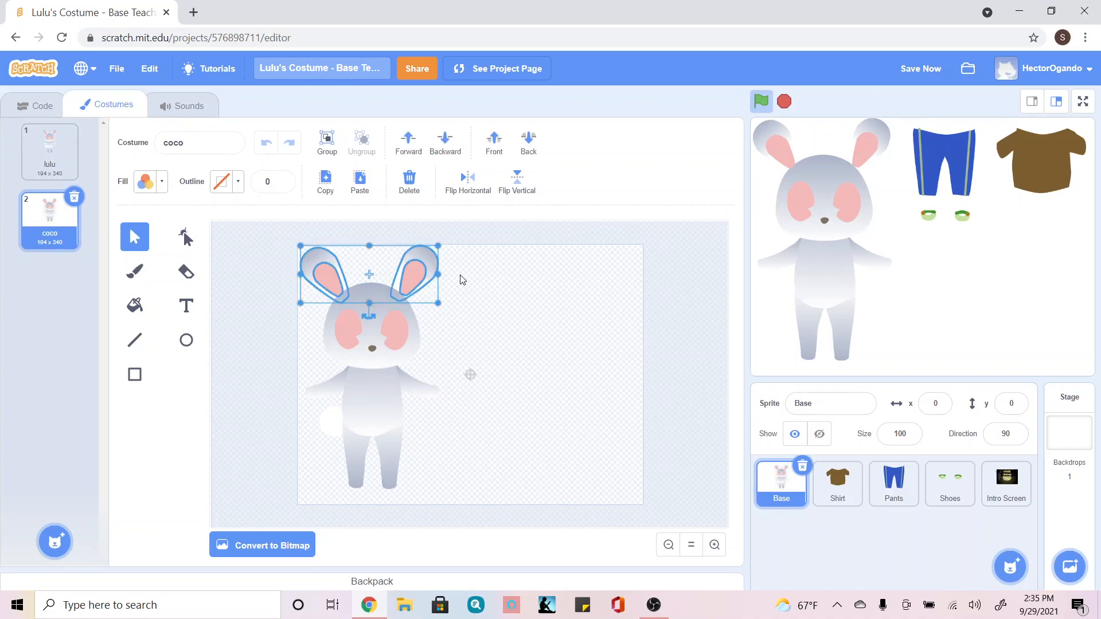
pyautogui.press('Delete')
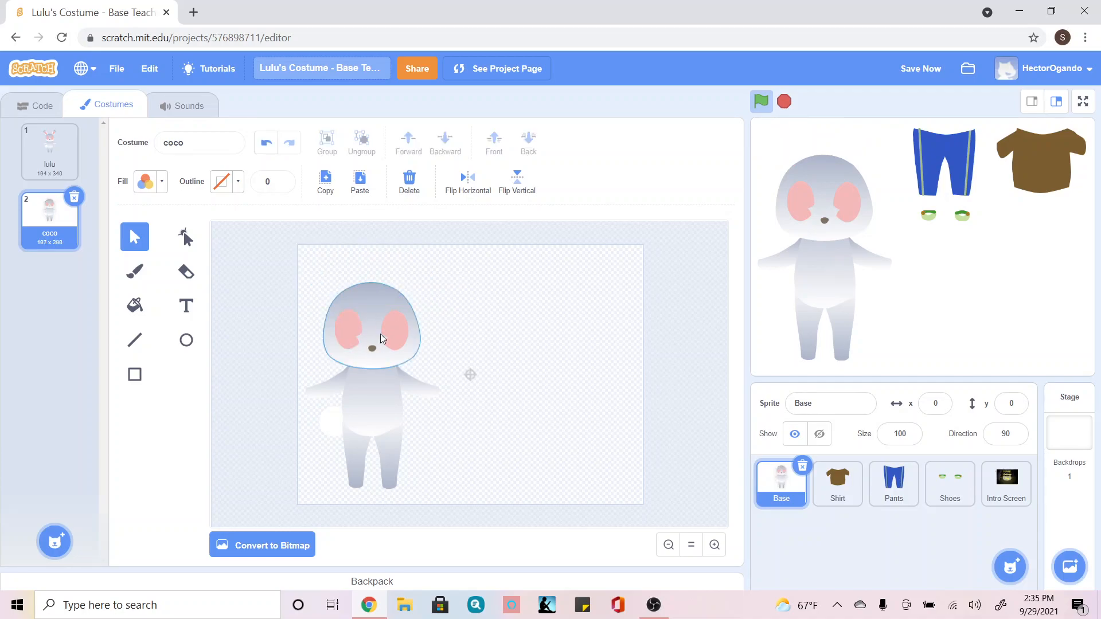
pyautogui.click(326, 430)
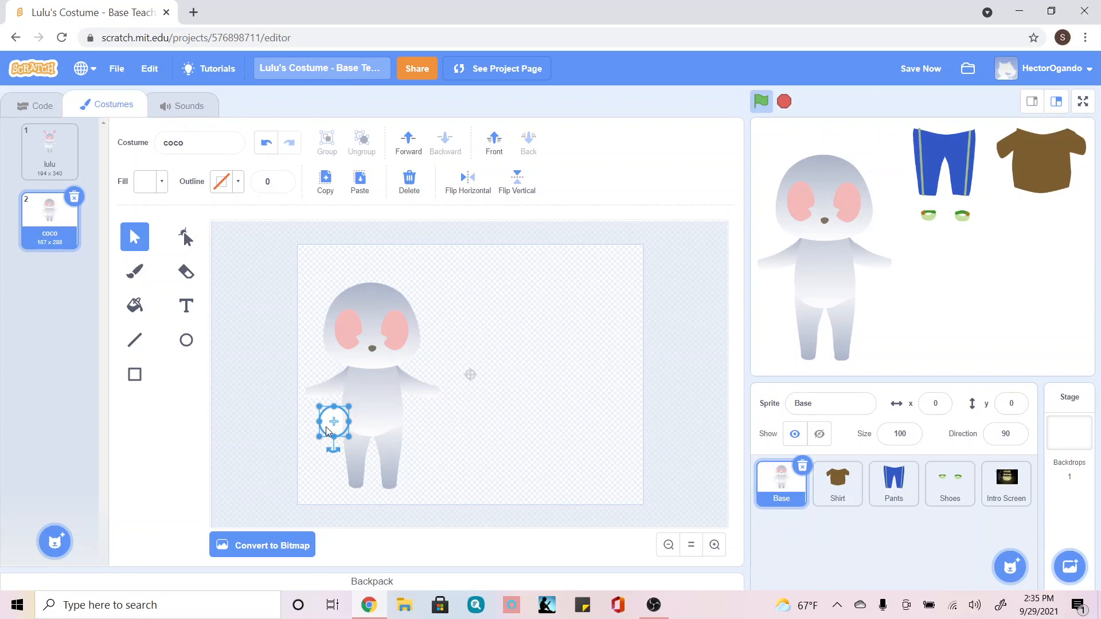
pyautogui.press('Delete')
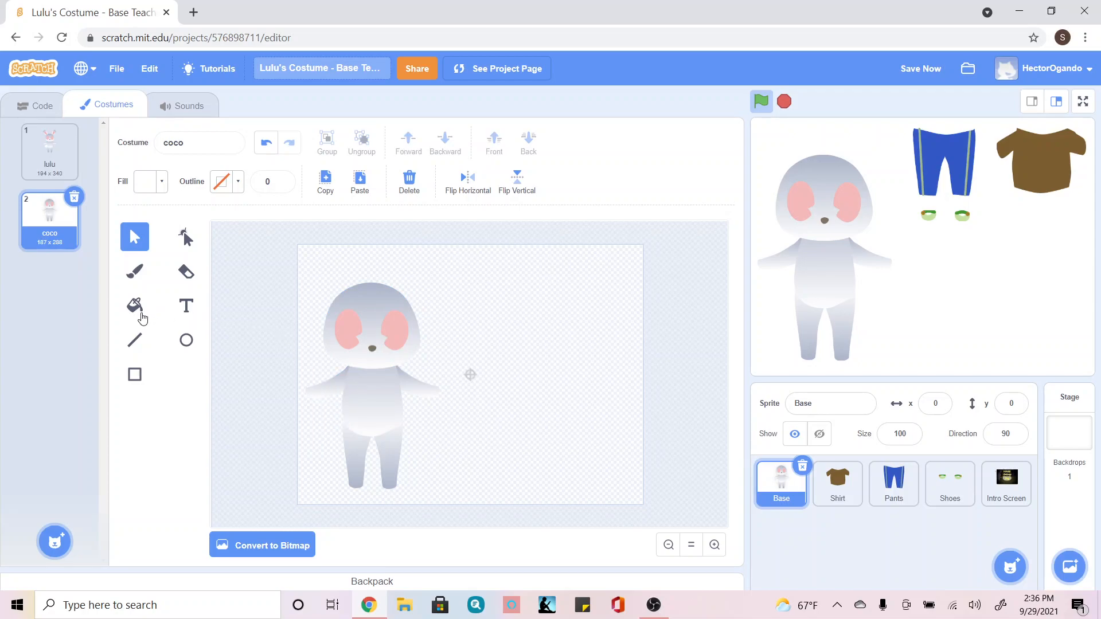
# - Draw a small ellipse with a solid black fill (brightness 0) at the upper-left side of the head
pyautogui.click(187, 342)
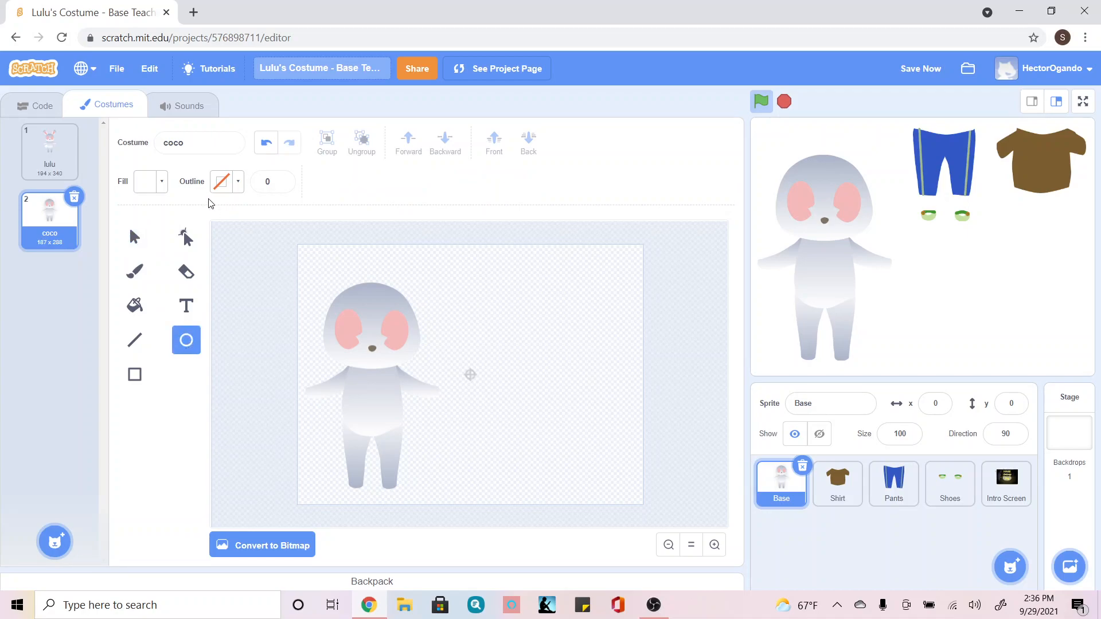
pyautogui.click(160, 184)
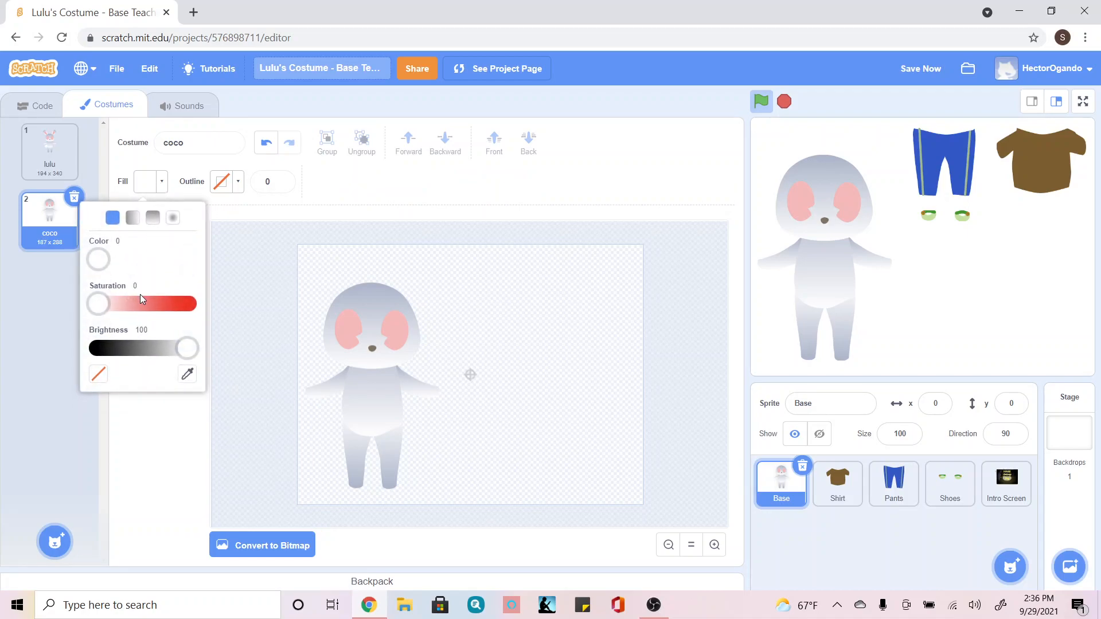
pyautogui.click(91, 348)
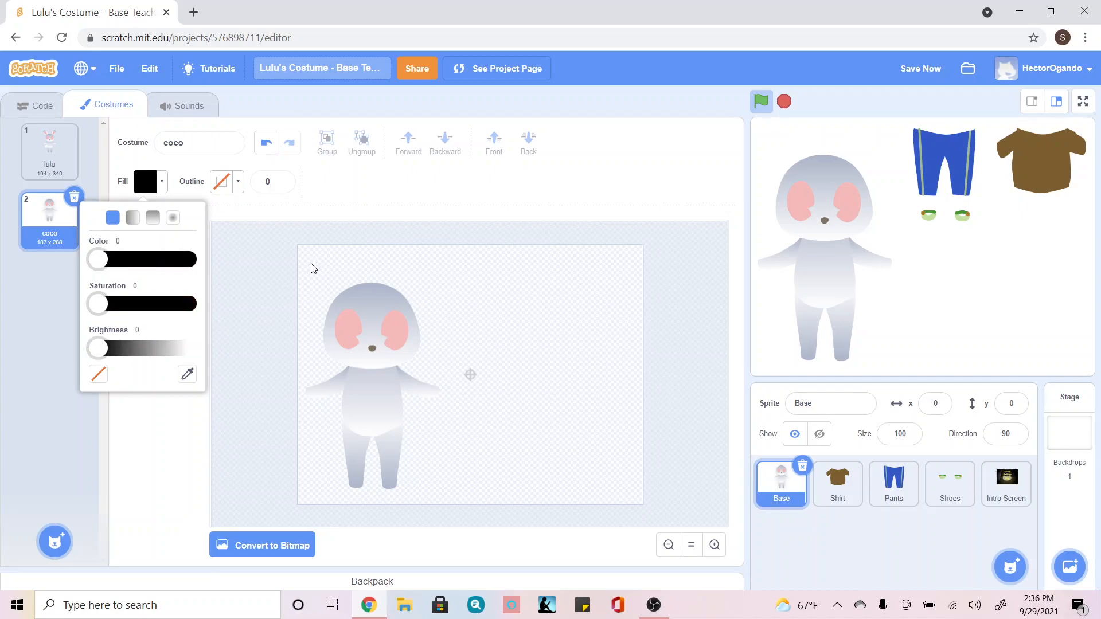
pyautogui.moveTo(314, 275)
pyautogui.mouseDown()
pyautogui.moveTo(353, 316)
pyautogui.moveTo(329, 286)
pyautogui.mouseUp()
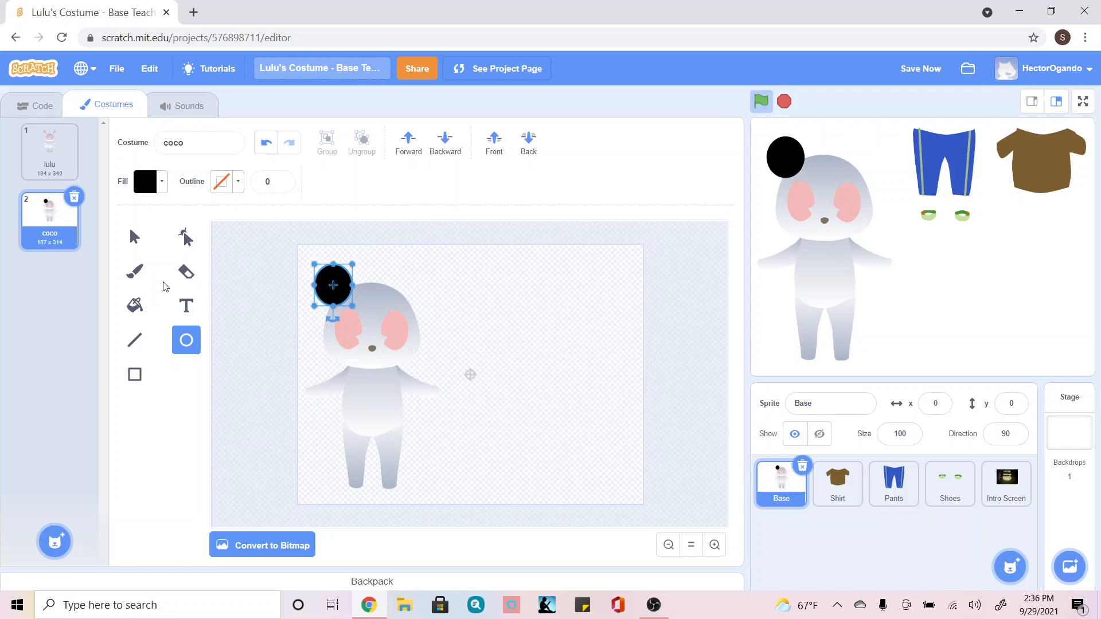
# - Reshape the black ellipse into a pointed cat ear and send it to the back, behind the head
pyautogui.click(186, 237)
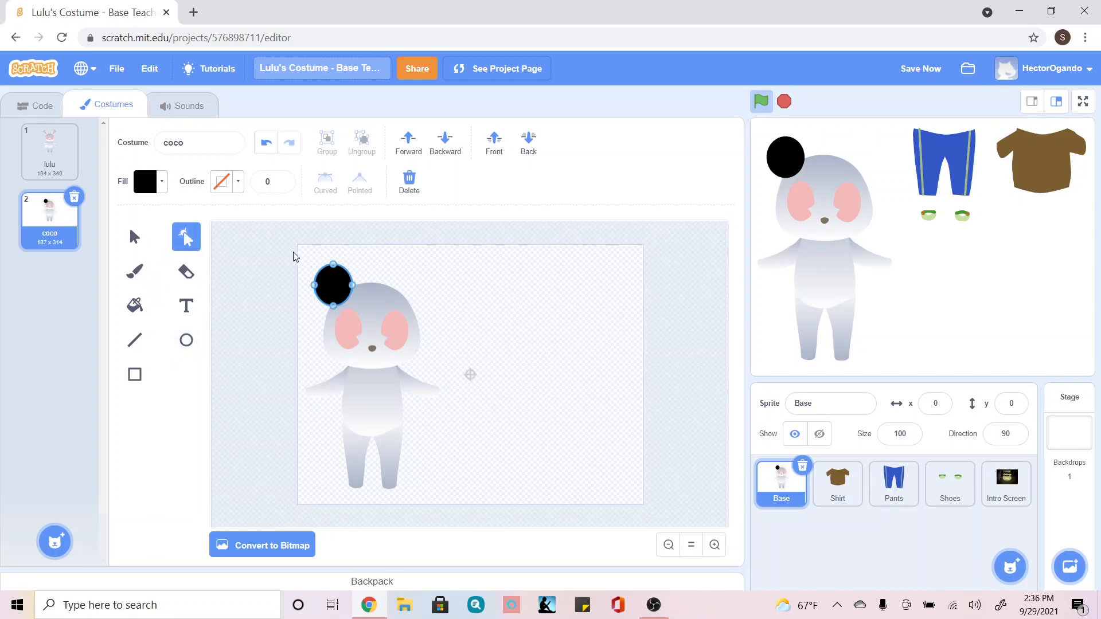
pyautogui.moveTo(319, 275); pyautogui.dragTo(311, 256)
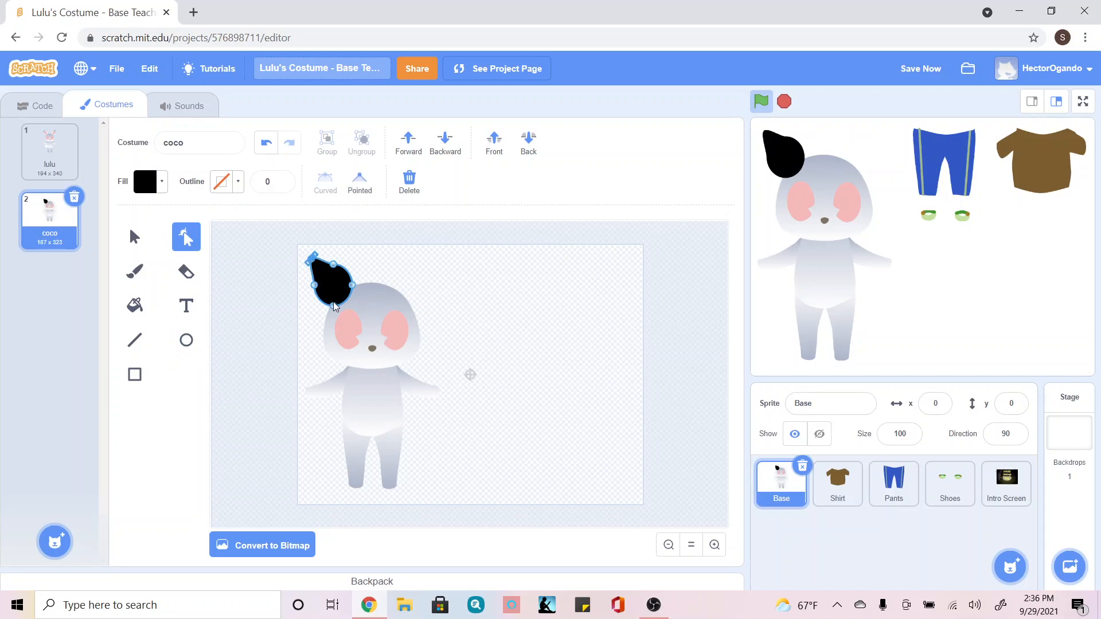
pyautogui.moveTo(335, 306); pyautogui.dragTo(335, 266)
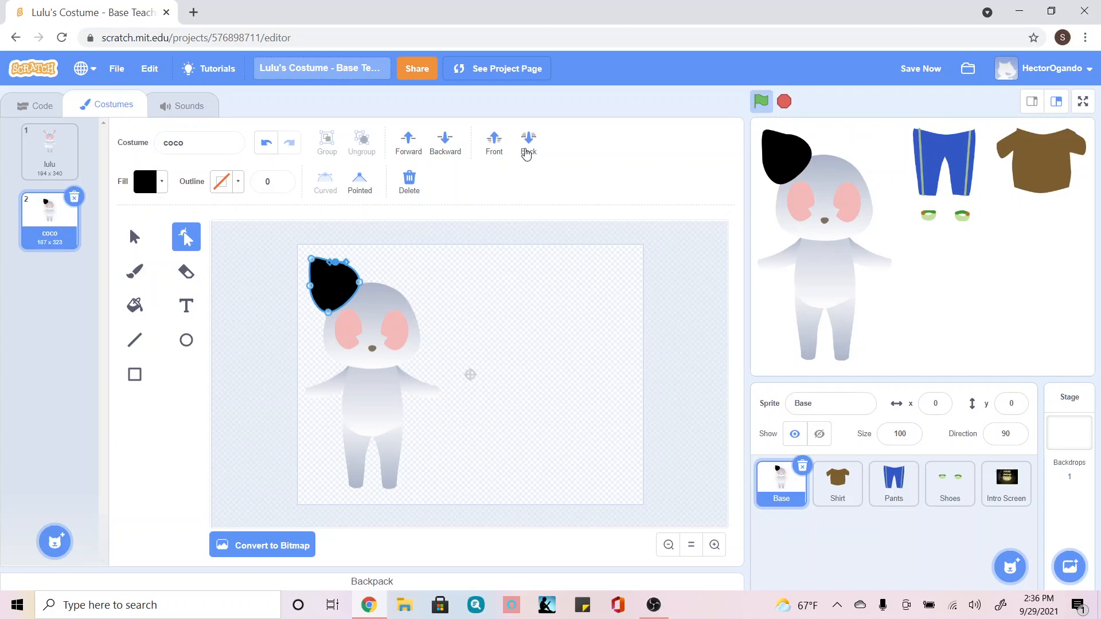
pyautogui.click(527, 151)
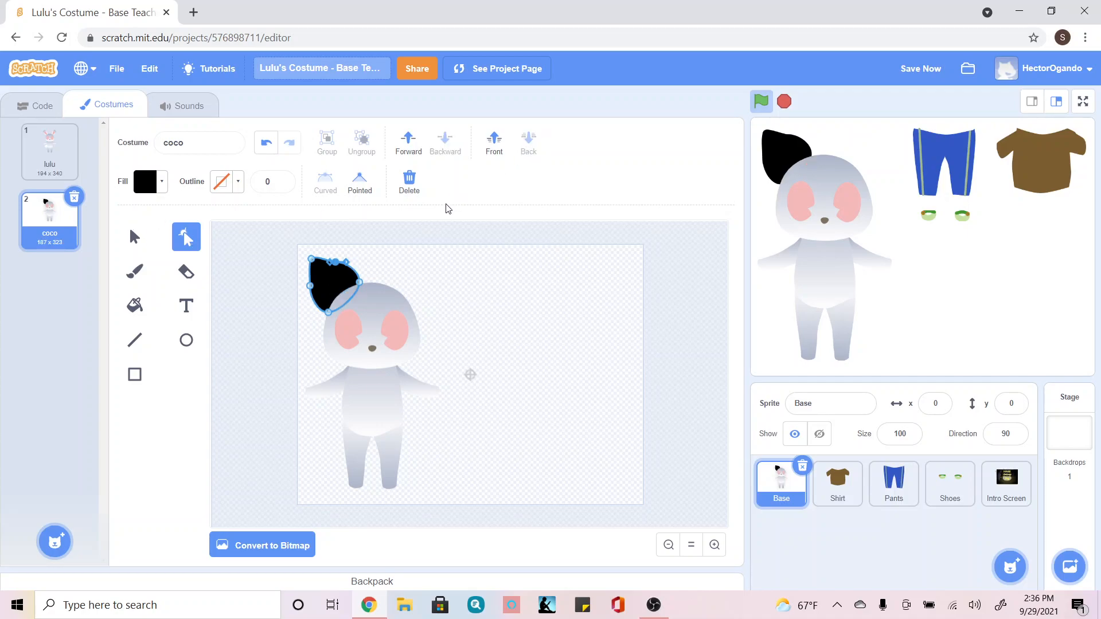
# - Duplicate the black ear, flip the copy horizontally, and place it behind the opposite side of the head
pyautogui.click(133, 235)
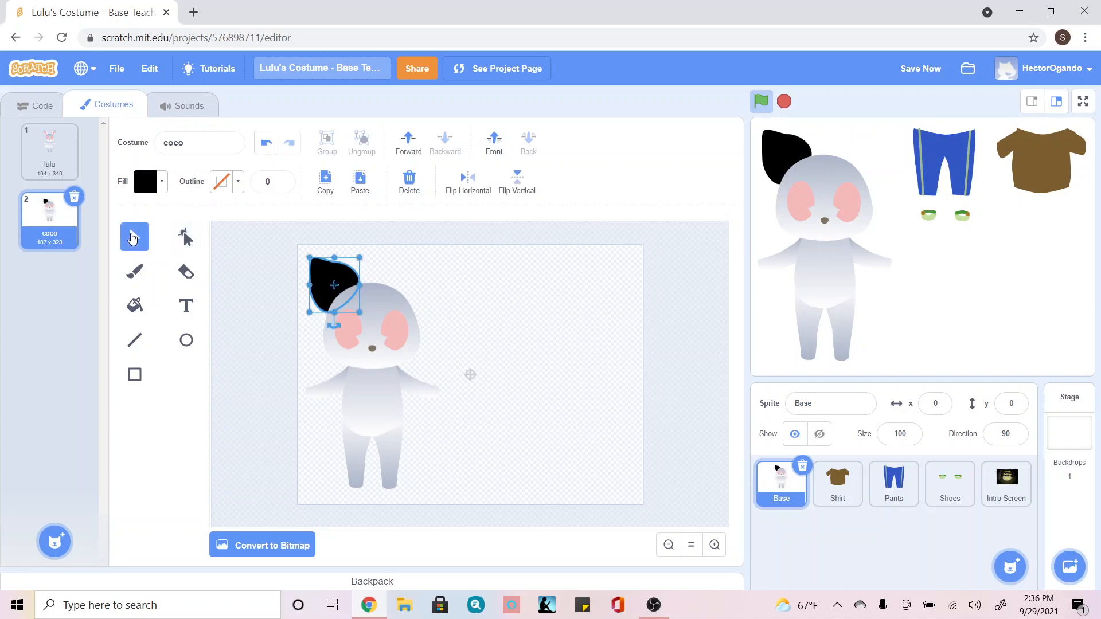
pyautogui.click(325, 187)
pyautogui.click(360, 181)
pyautogui.moveTo(332, 285); pyautogui.dragTo(393, 279)
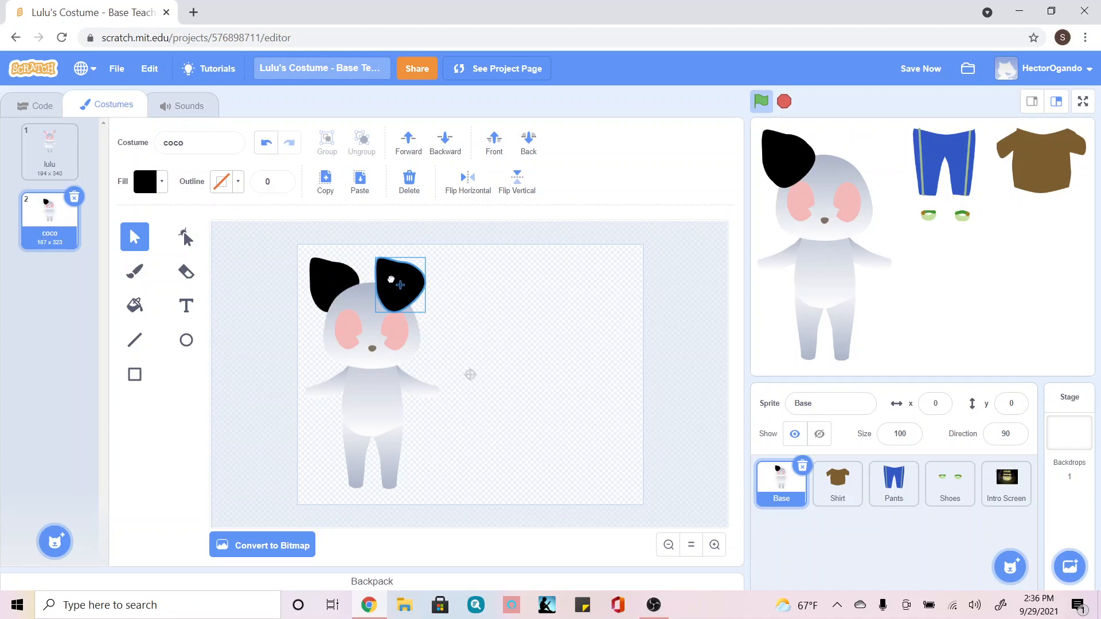
pyautogui.click(475, 184)
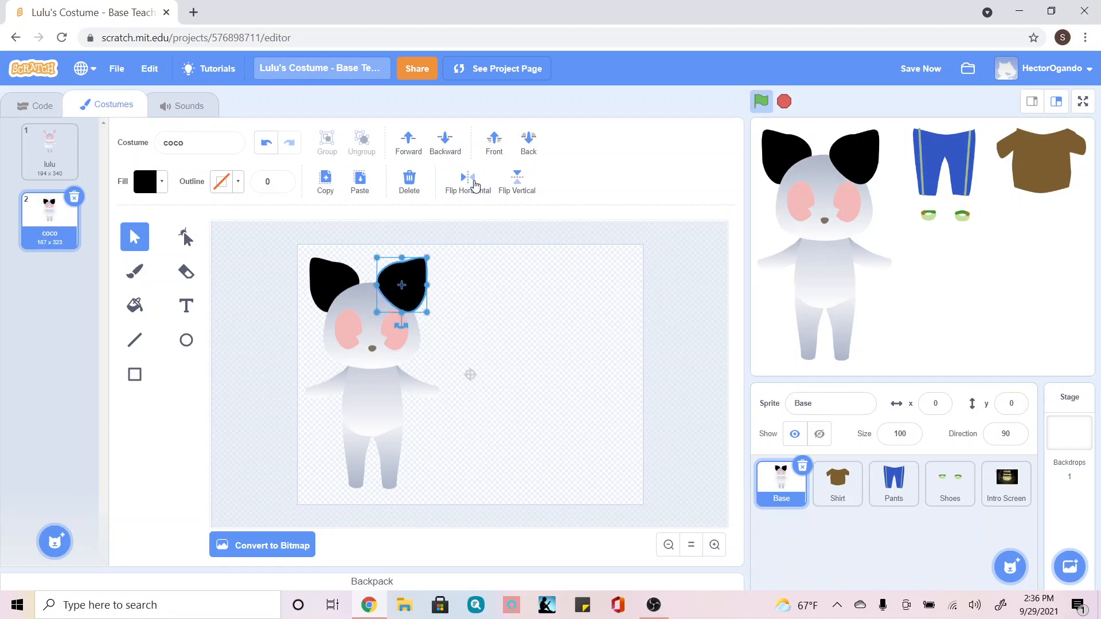
pyautogui.moveTo(409, 285); pyautogui.dragTo(416, 282)
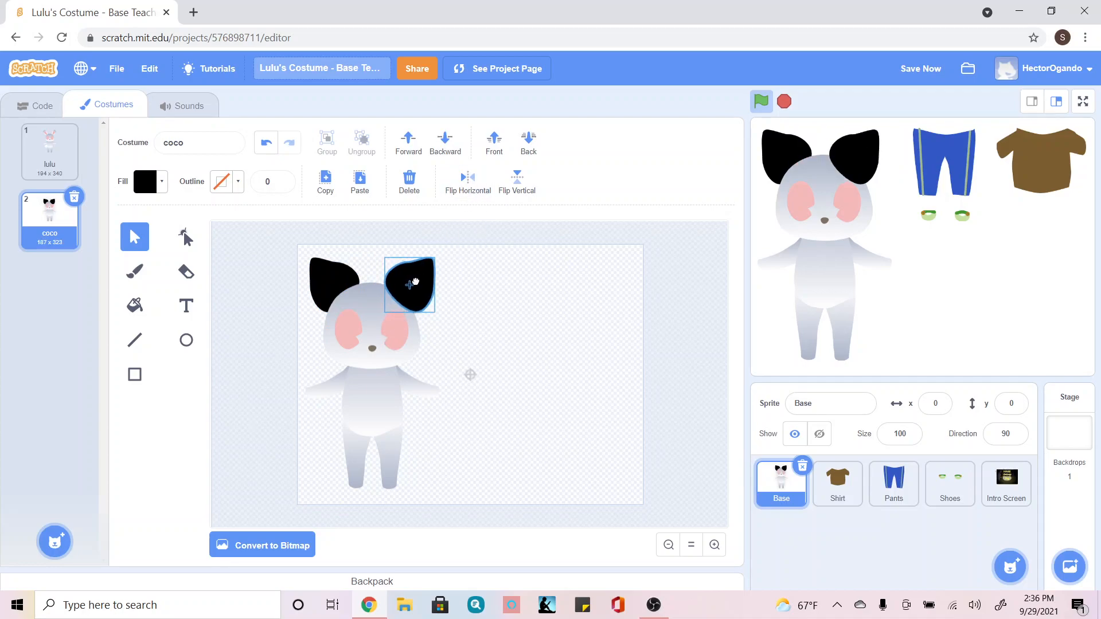
pyautogui.click(534, 146)
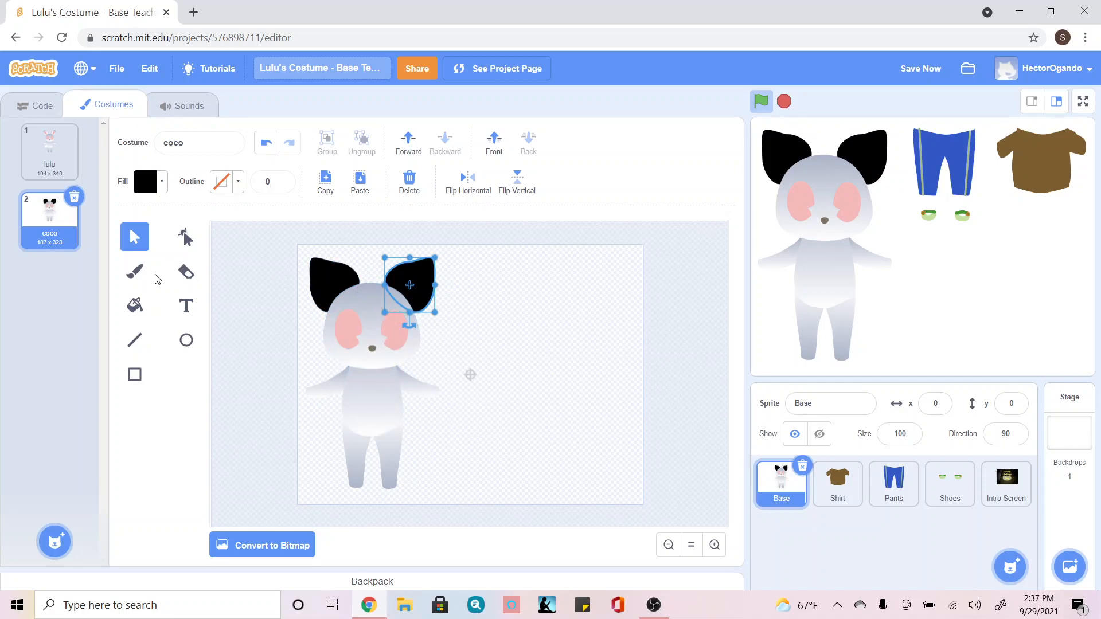
# - Fill the character's head, body, arms and legs with solid black
pyautogui.click(129, 304)
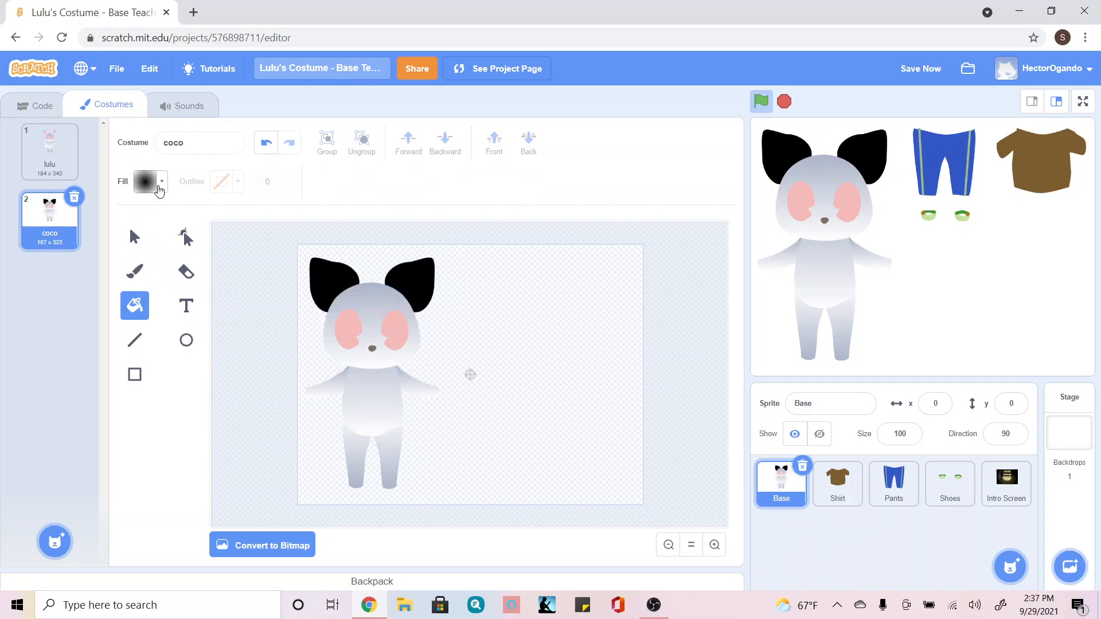
pyautogui.click(154, 183)
pyautogui.click(112, 218)
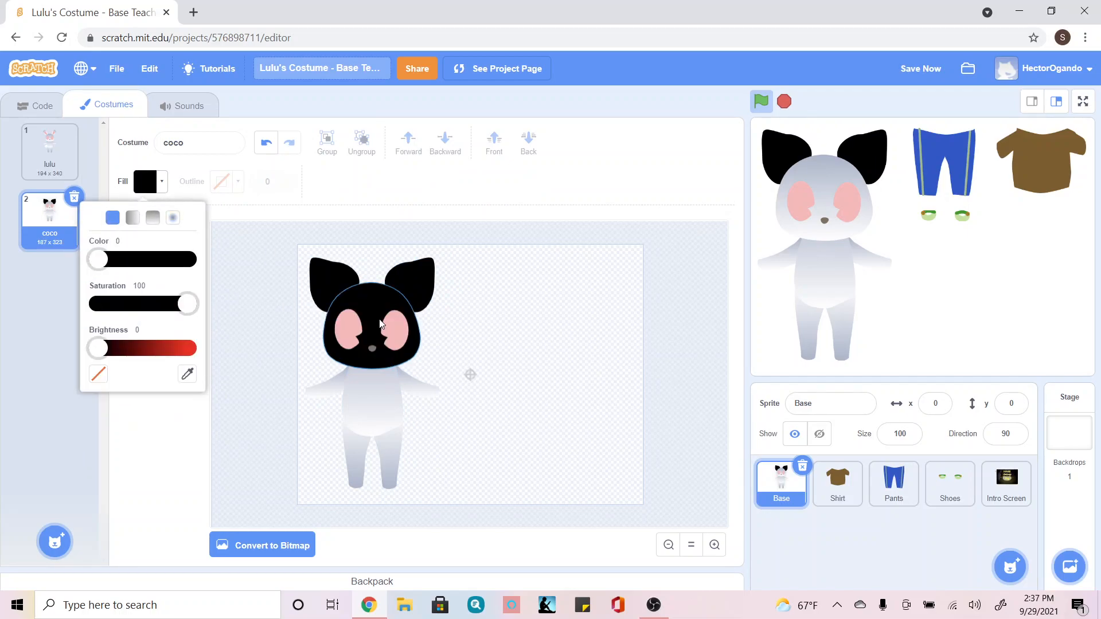
pyautogui.click(362, 307)
pyautogui.click(370, 385)
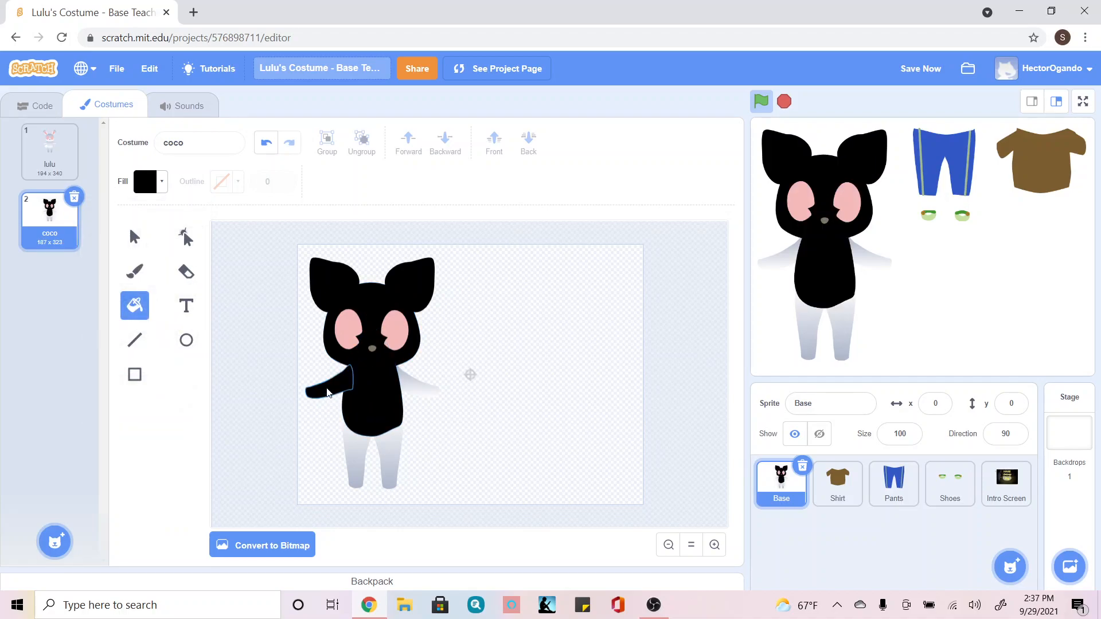
pyautogui.click(321, 390)
pyautogui.click(358, 441)
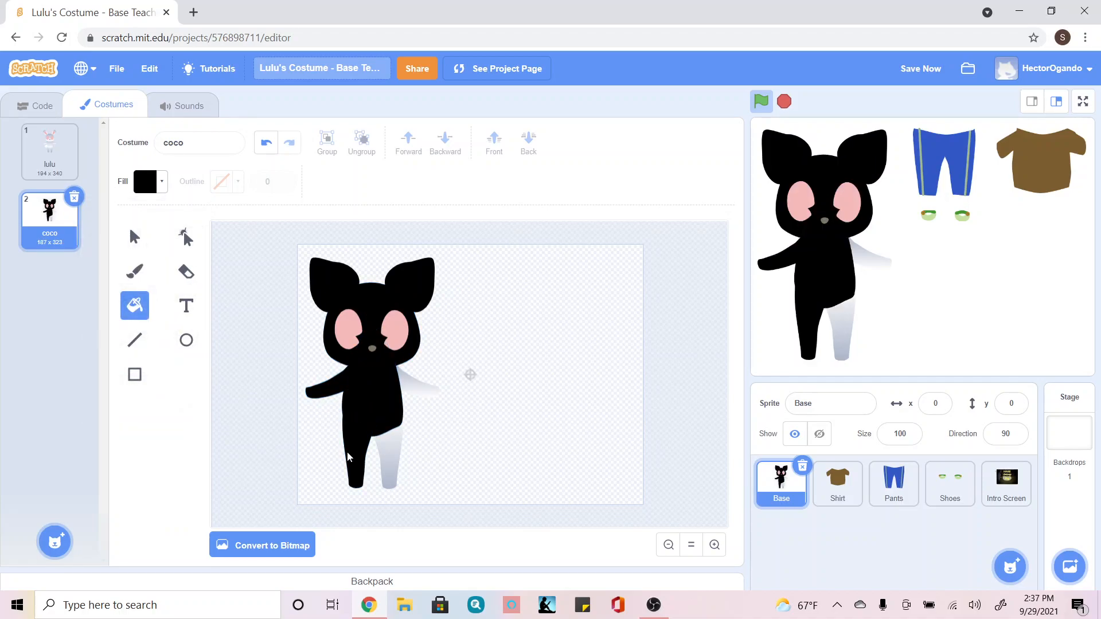
pyautogui.click(392, 453)
pyautogui.click(417, 394)
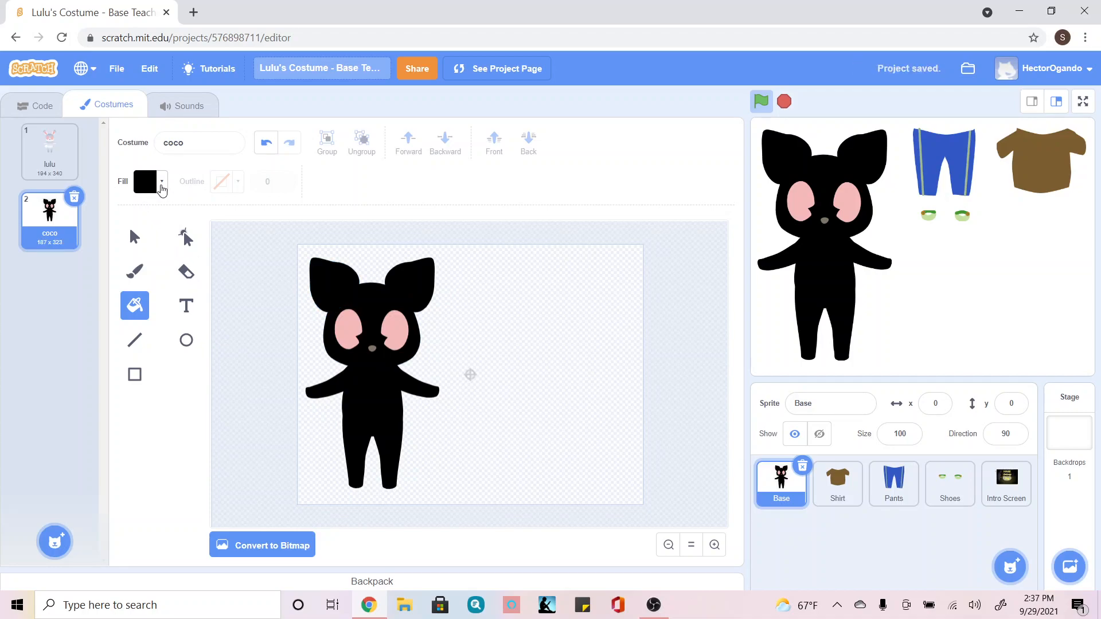
# - Fill both pink eye shapes with white, using saturation 0 and brightness 100
pyautogui.click(161, 182)
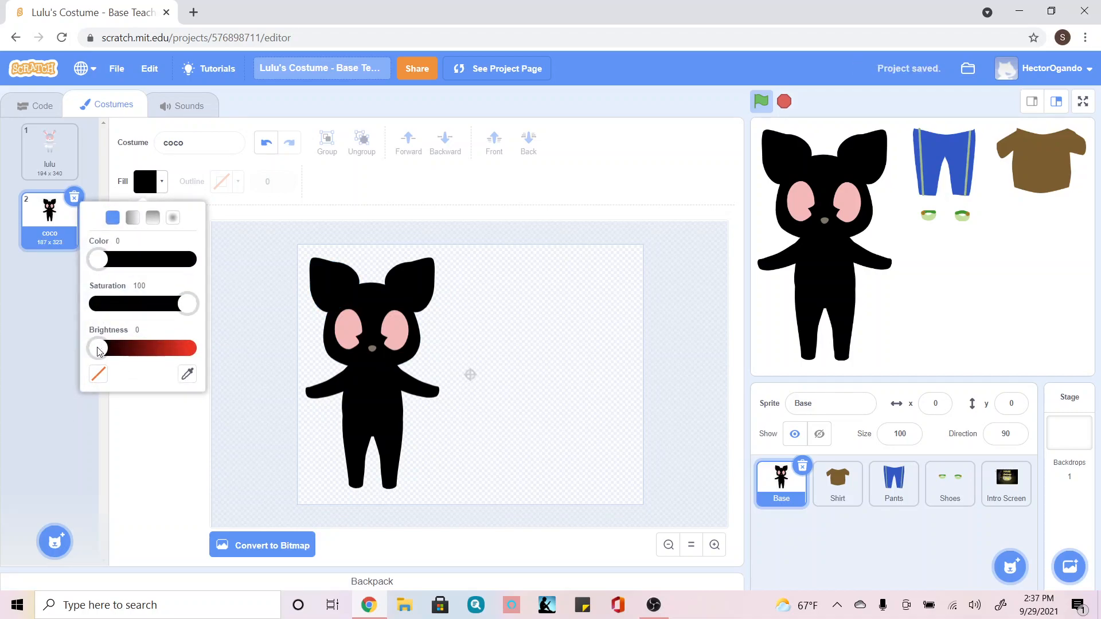
pyautogui.click(98, 304)
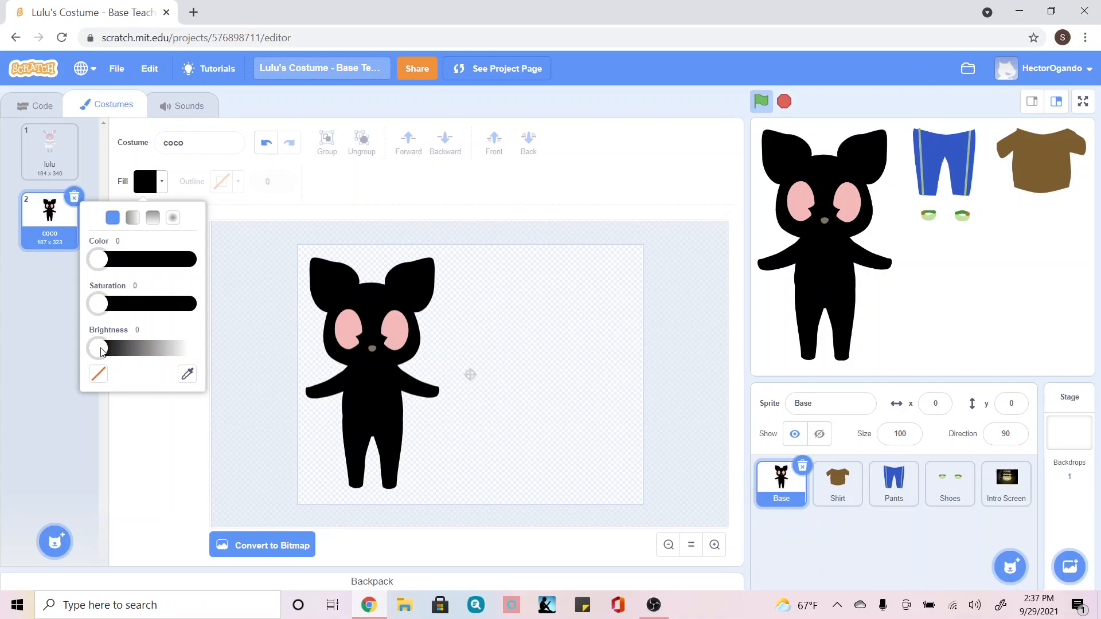
pyautogui.moveTo(101, 351); pyautogui.dragTo(218, 358)
pyautogui.click(348, 332)
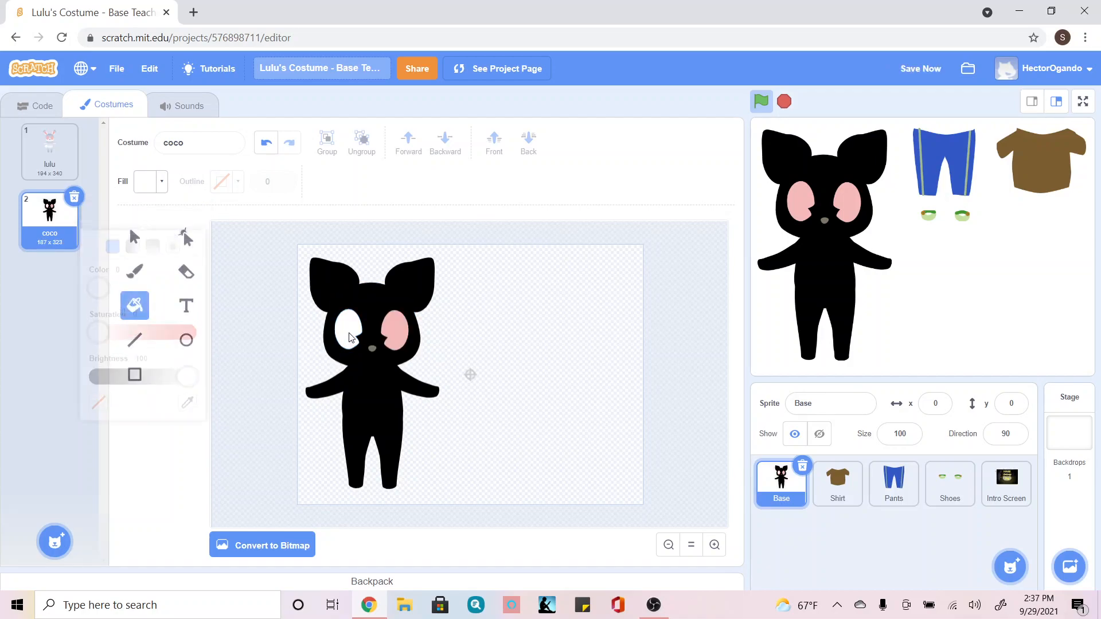
pyautogui.click(400, 337)
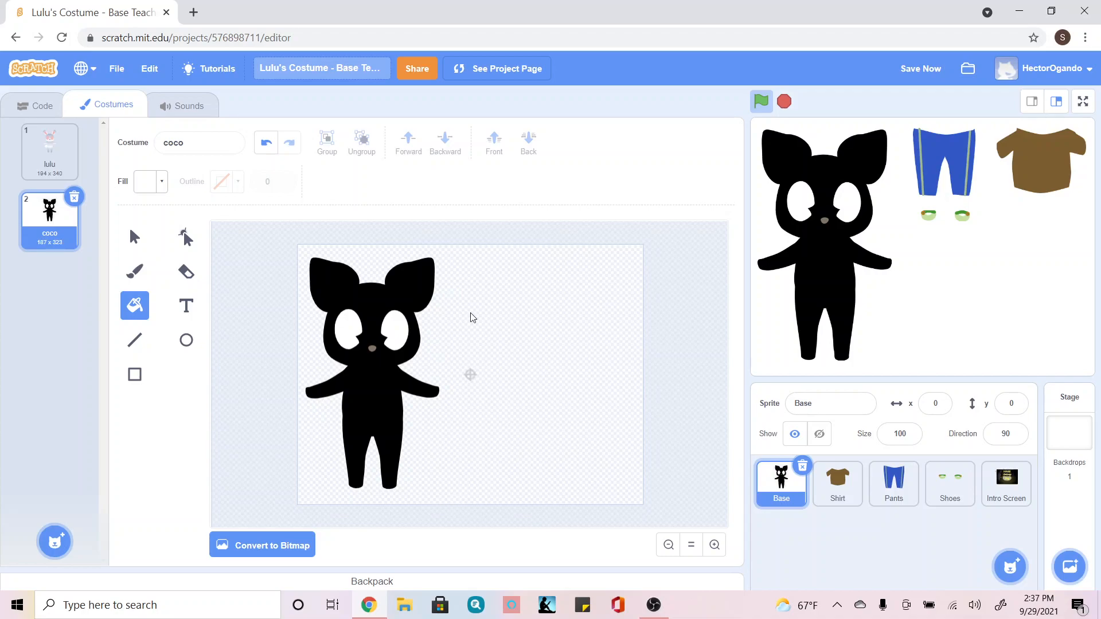
# - Duplicate the black cat ear and shrink the copy to form an inner ear centred inside the original
pyautogui.click(135, 238)
pyautogui.click(334, 286)
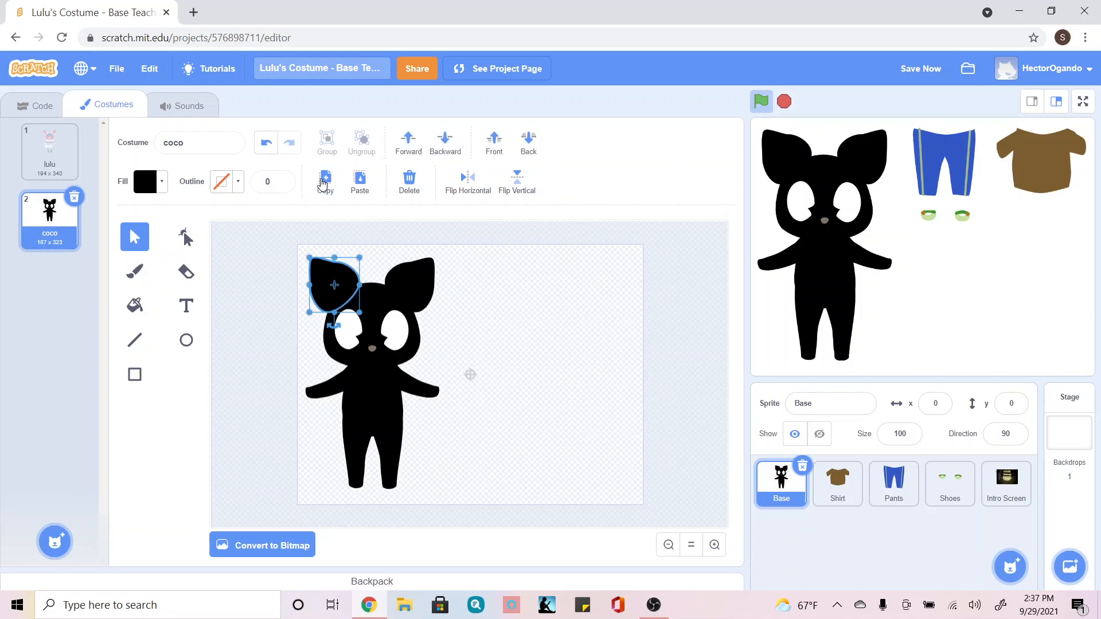
pyautogui.click(358, 182)
pyautogui.moveTo(365, 261); pyautogui.dragTo(338, 286)
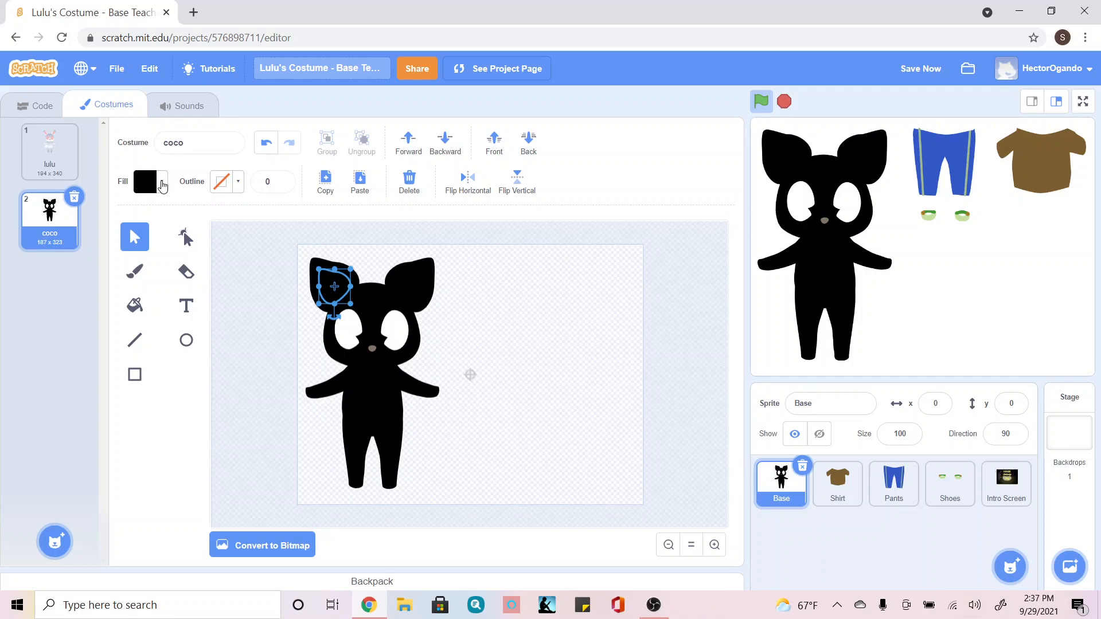
# - Fill the inner ear with light pink, using color 0, saturation 15 and brightness 100
pyautogui.click(161, 181)
pyautogui.click(193, 356)
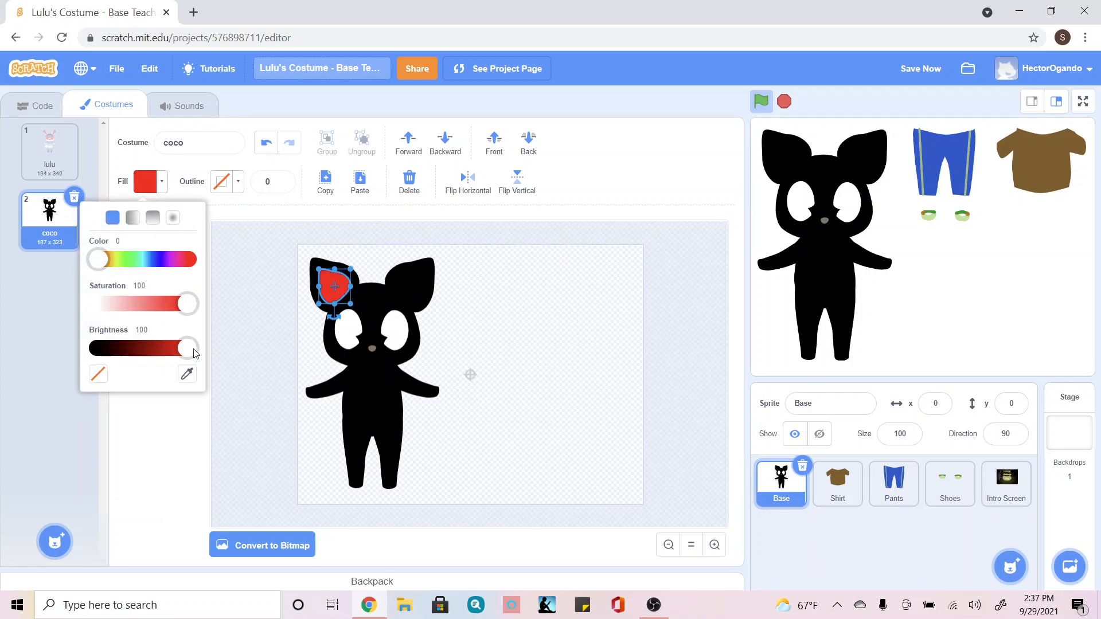
pyautogui.click(113, 307)
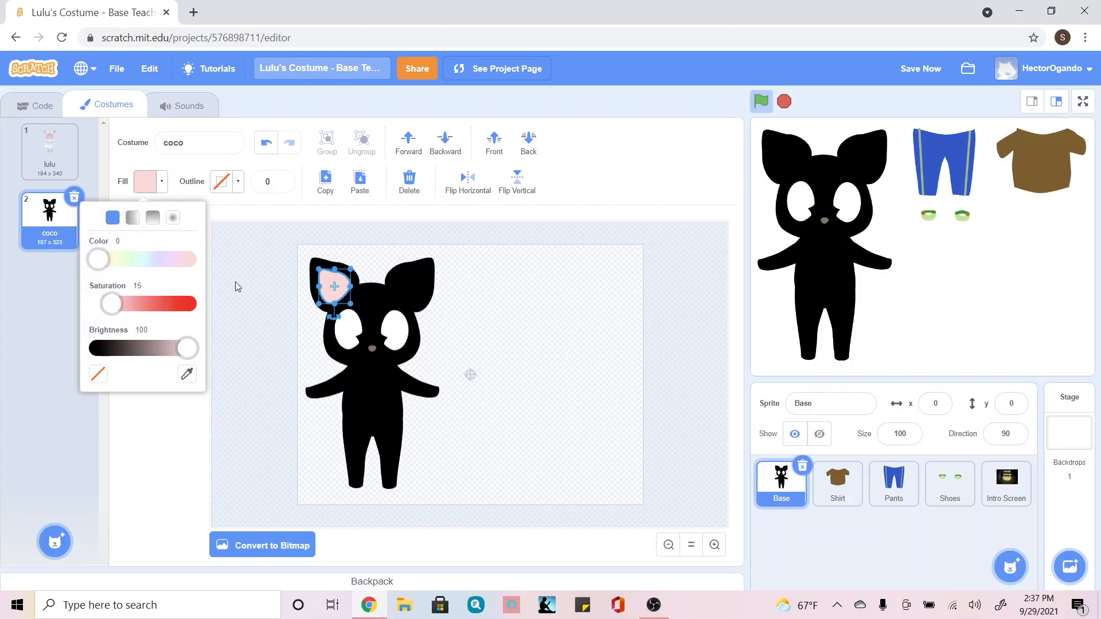
# - Duplicate the pink inner ear, flip the copy horizontally, and place it inside the opposite ear
pyautogui.click(323, 182)
pyautogui.click(360, 182)
pyautogui.click(464, 177)
pyautogui.moveTo(341, 289); pyautogui.dragTo(411, 283)
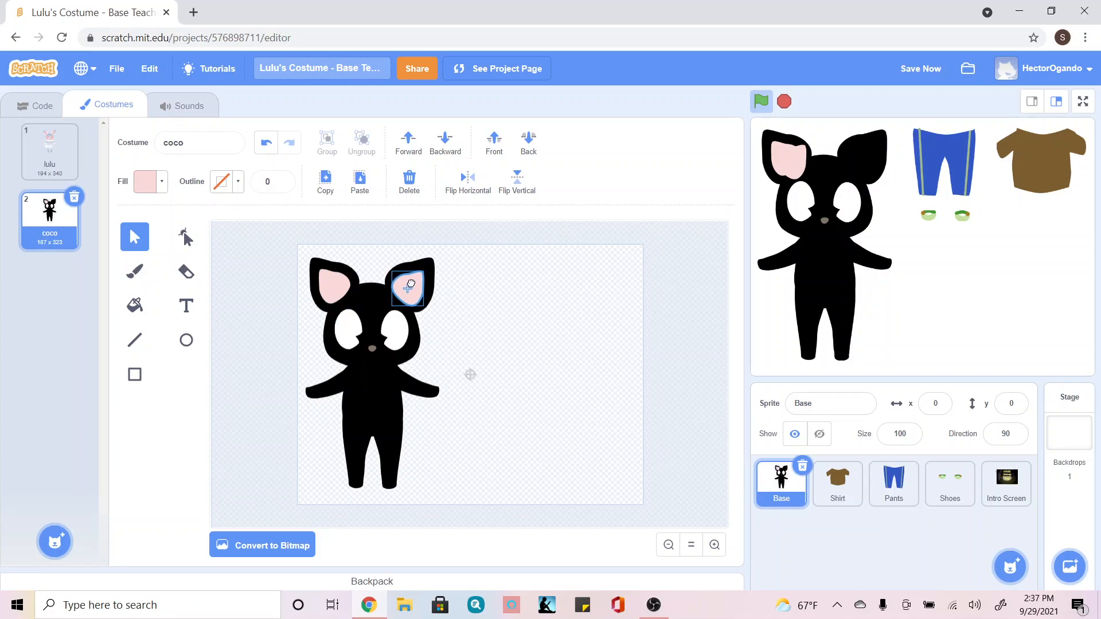
pyautogui.click(239, 391)
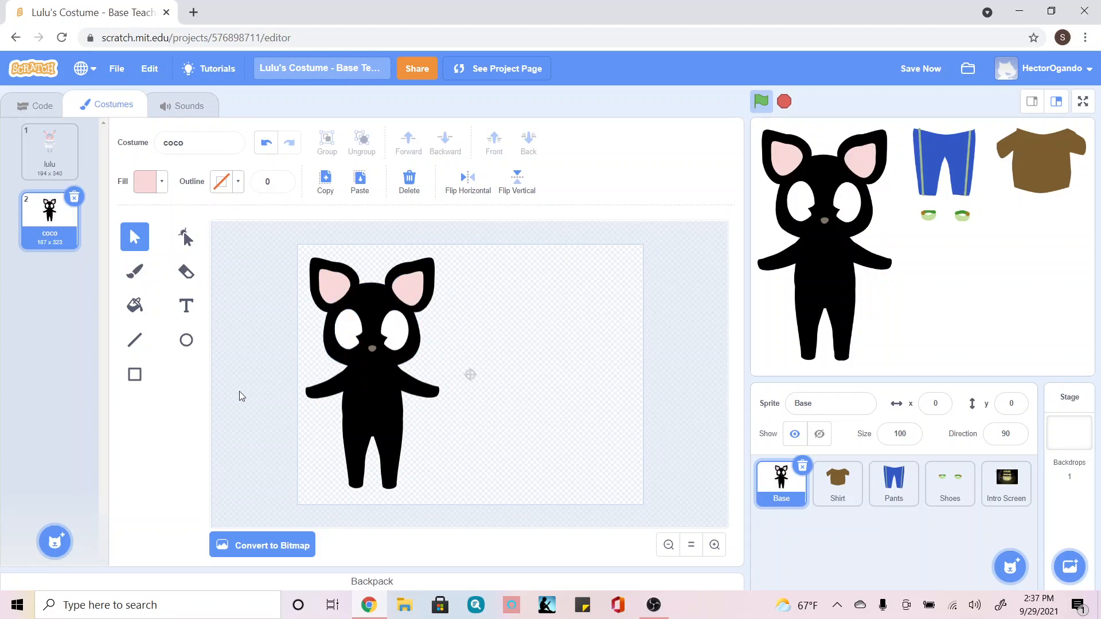
# - Draw a small black horizontal rectangle beside the lower body as a tail, with the fill brightness at 0
pyautogui.click(134, 375)
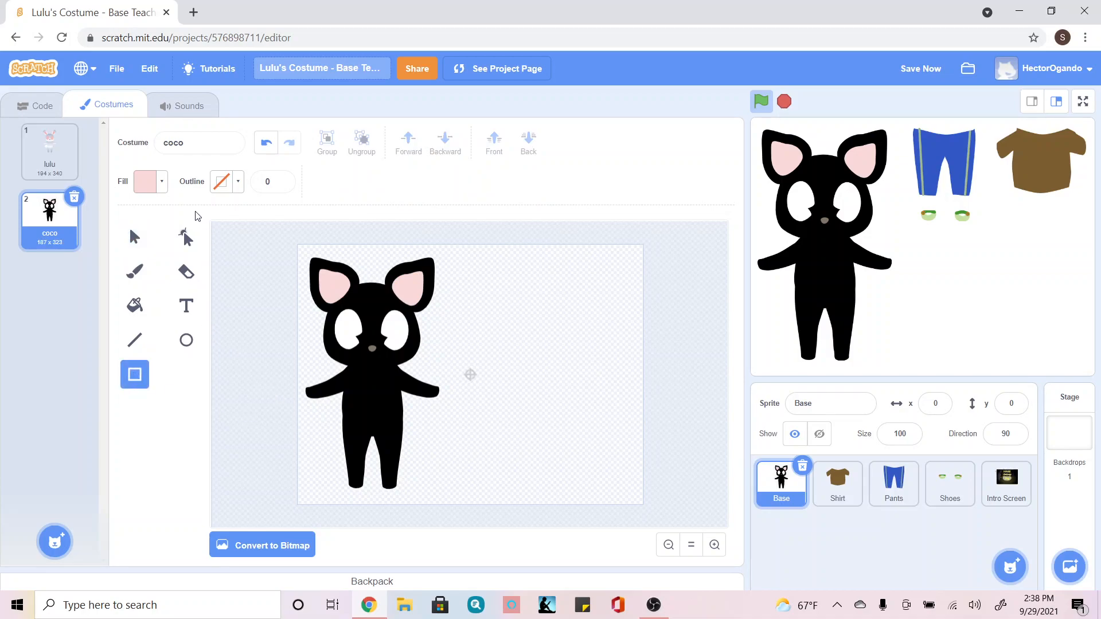
pyautogui.click(163, 182)
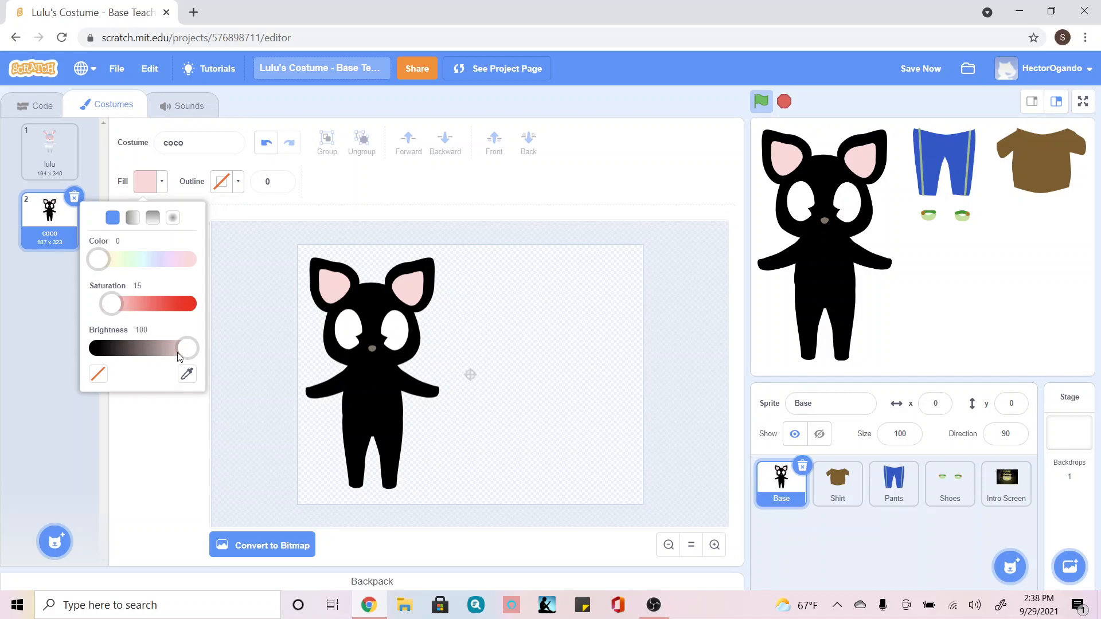
pyautogui.moveTo(170, 352); pyautogui.dragTo(66, 330)
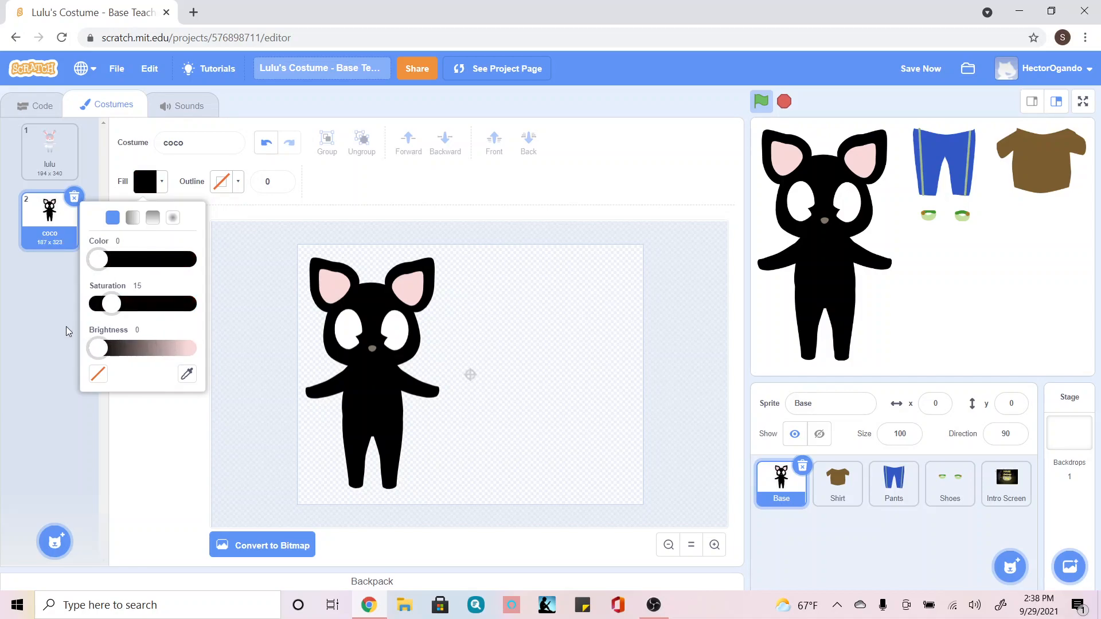
pyautogui.click(304, 423)
pyautogui.moveTo(304, 421)
pyautogui.mouseDown()
pyautogui.moveTo(354, 441)
pyautogui.moveTo(339, 422)
pyautogui.mouseUp()
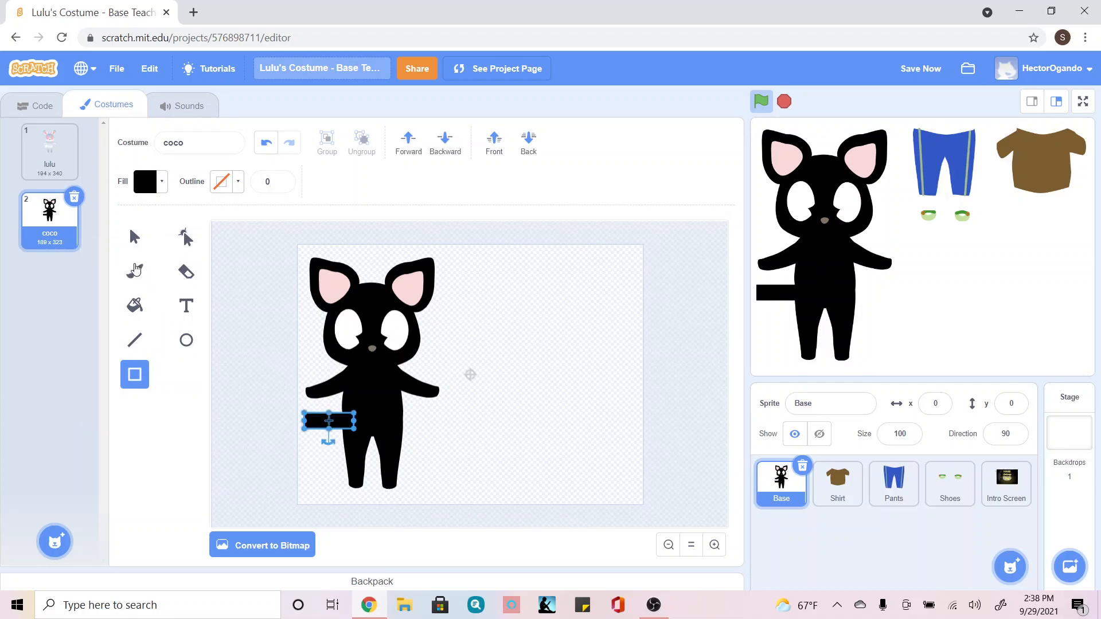
# - Reshape the black rectangle into a bent tail by lowering its middle points and extending its outer end outward
pyautogui.click(183, 243)
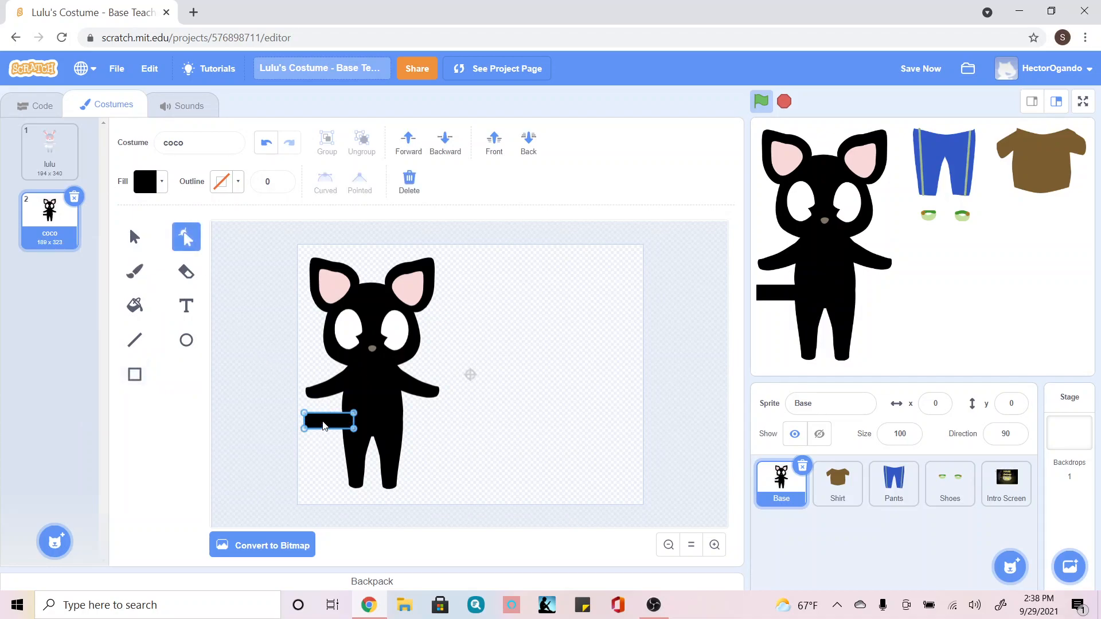
pyautogui.moveTo(328, 429)
pyautogui.mouseDown()
pyautogui.moveTo(327, 444)
pyautogui.moveTo(326, 433)
pyautogui.mouseUp()
pyautogui.moveTo(304, 420); pyautogui.dragTo(299, 422)
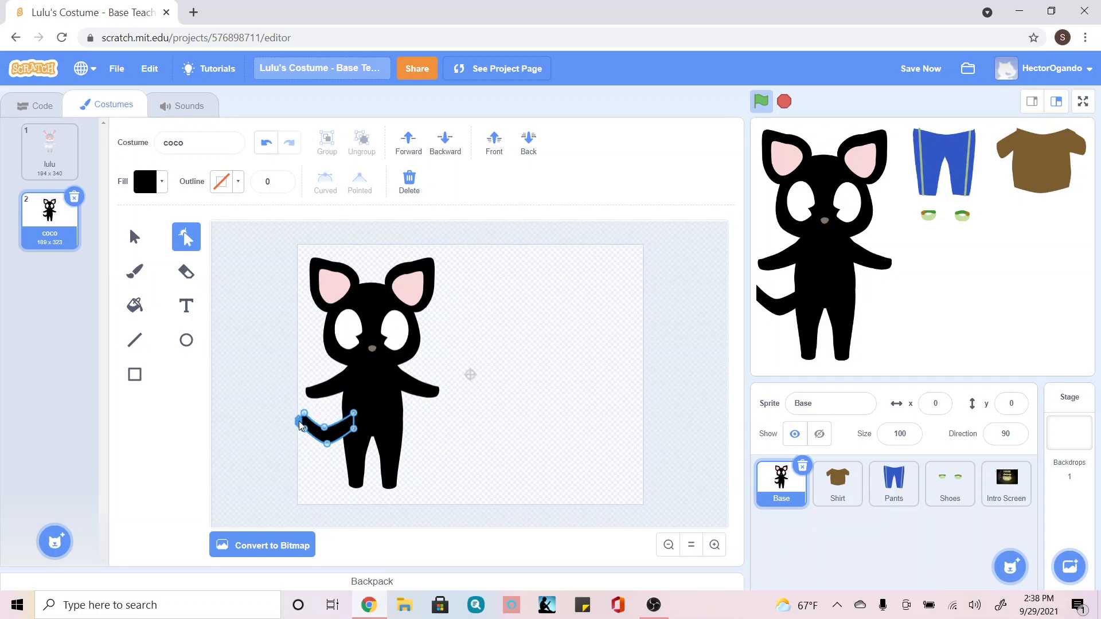
# - Make the points at the tail's outer end curved to round the tip
pyautogui.click(359, 184)
pyautogui.click(326, 182)
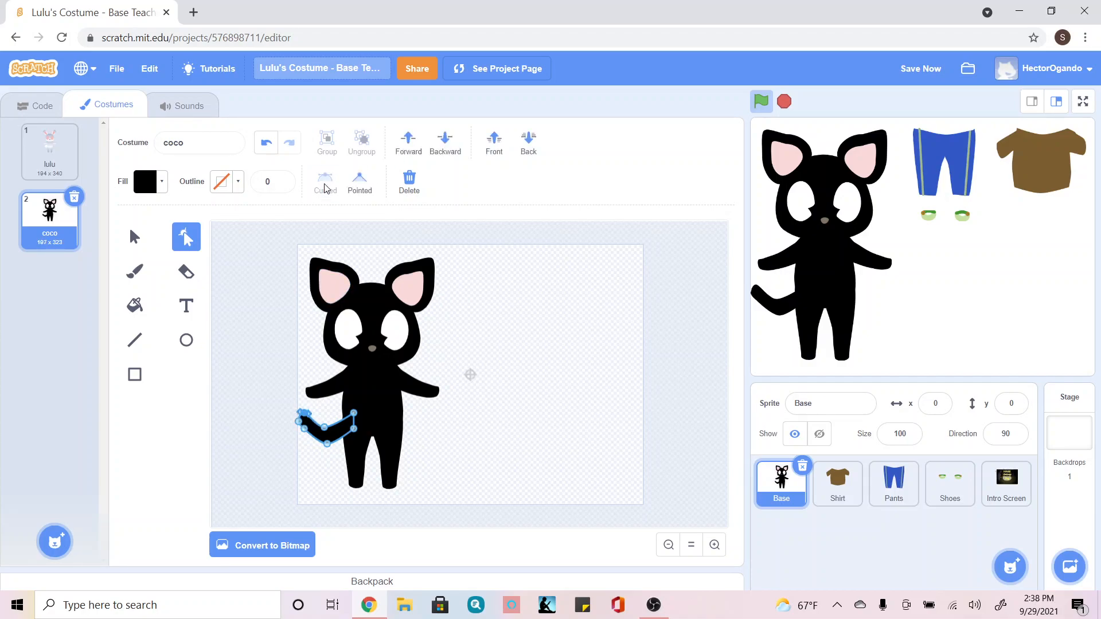
pyautogui.click(304, 429)
pyautogui.click(322, 183)
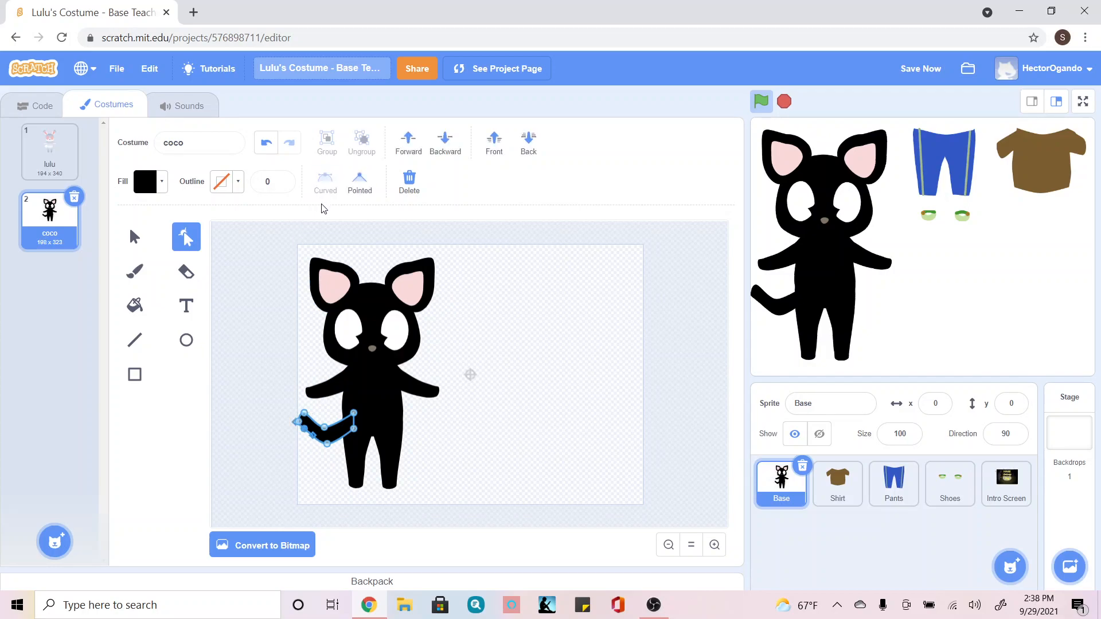